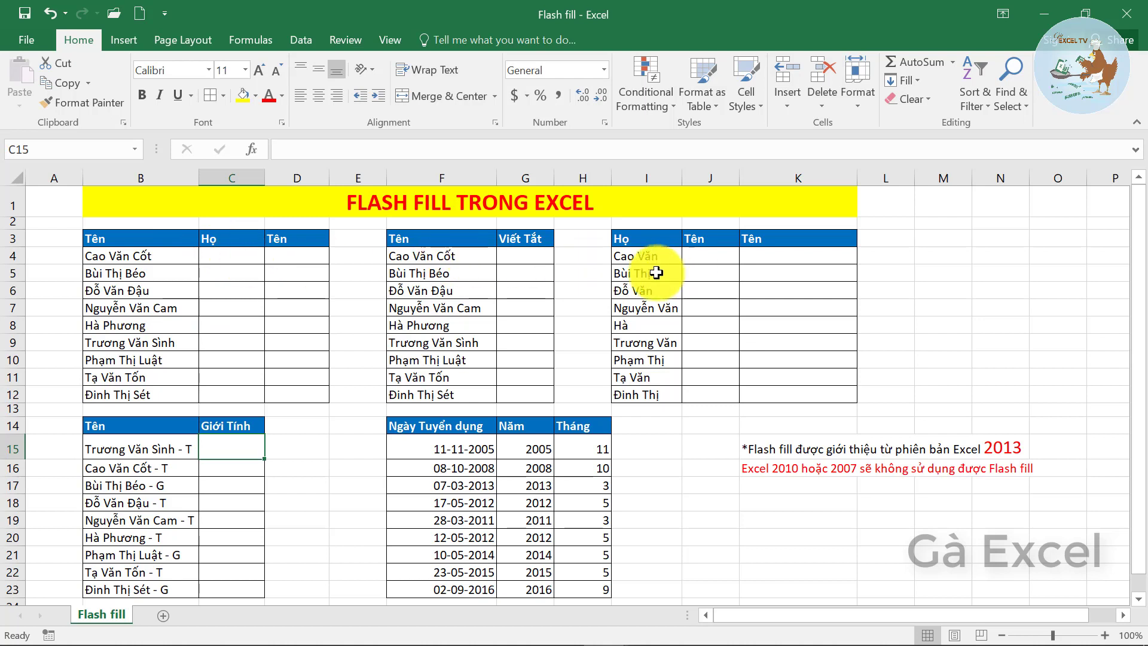
- Enter 'Cao' in C4 and Flash Fill the remaining surnames down the Họ column
{"action": "left_click", "coordinate": [148, 263]}
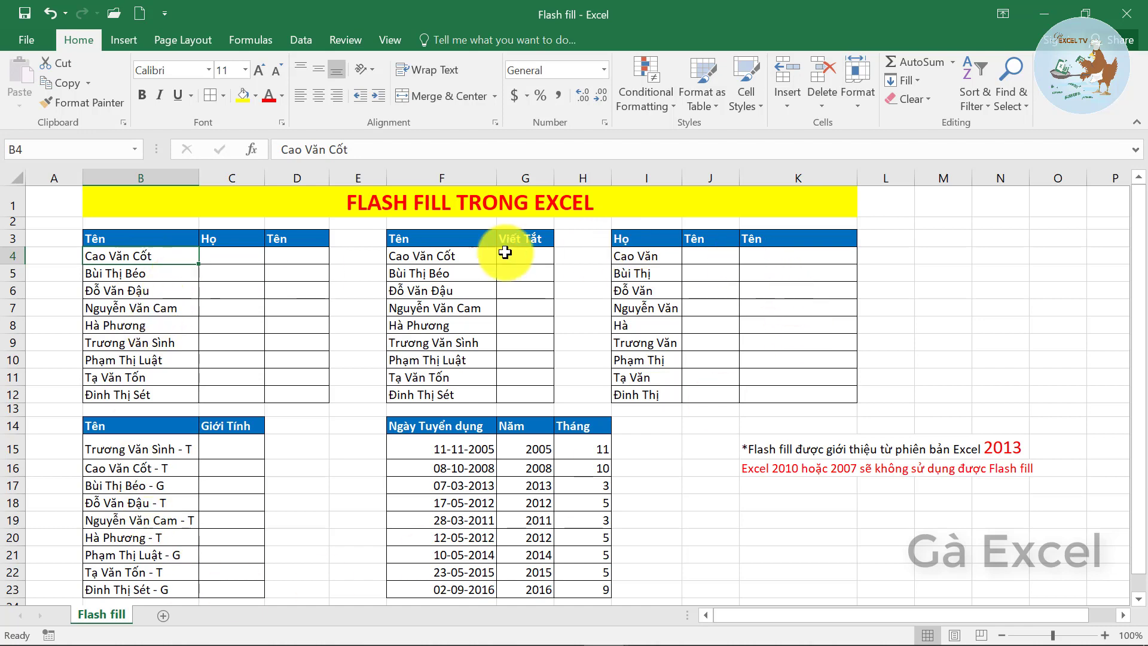
{"action": "left_click", "coordinate": [241, 256]}
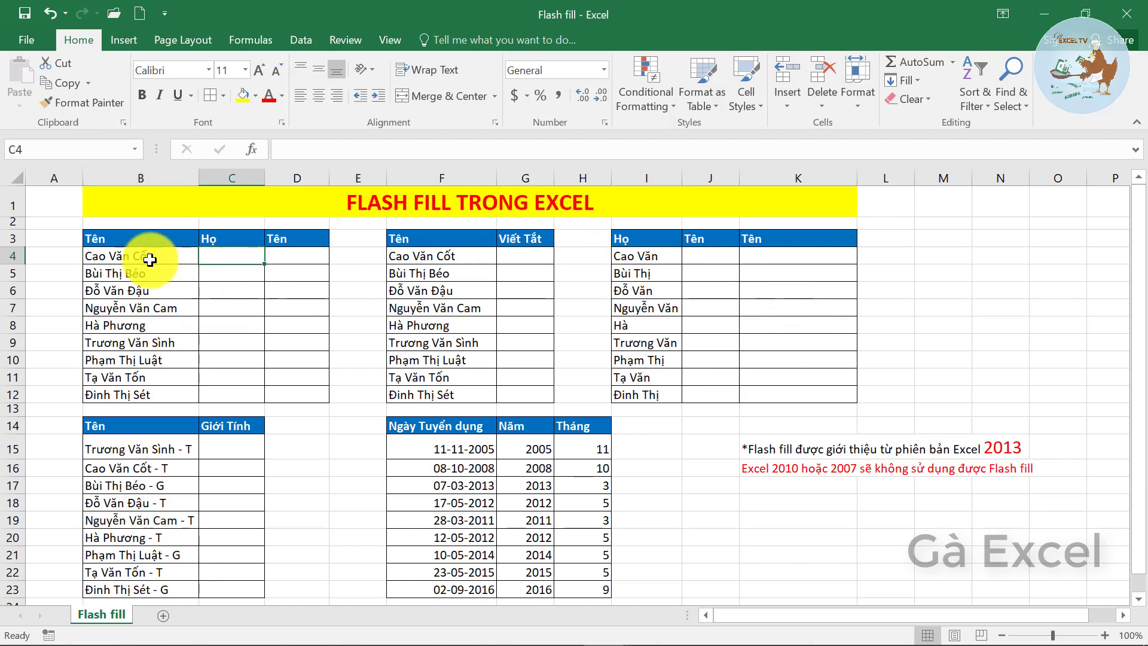
{"action": "left_click_drag", "start_coordinate": [140, 261], "coordinate": [140, 376]}
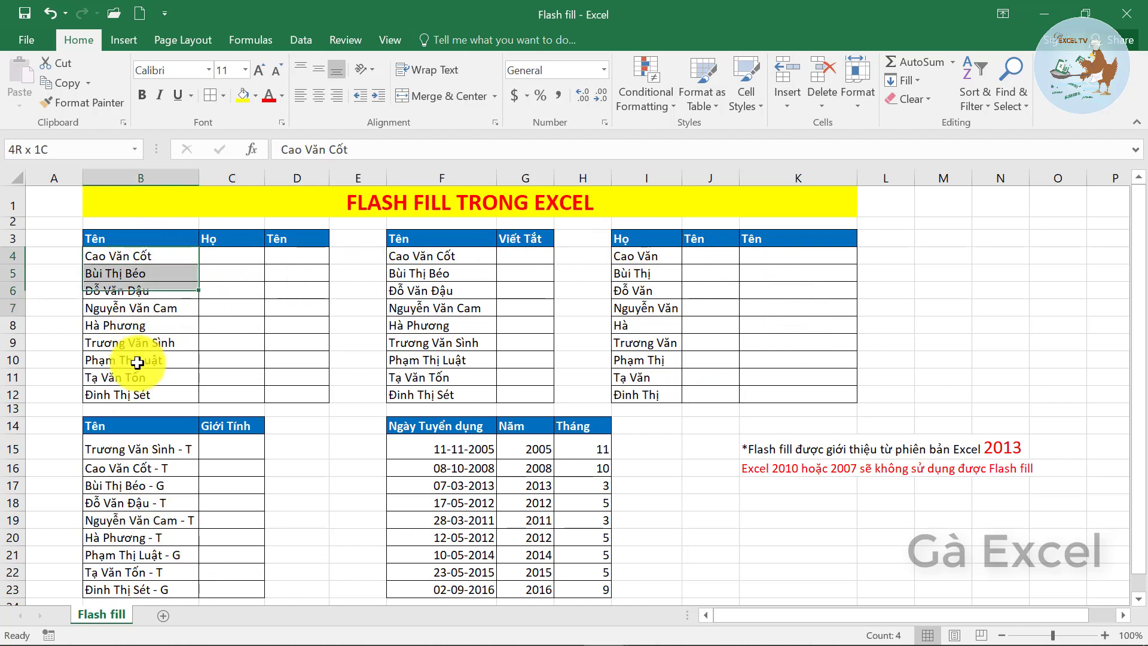
{"action": "left_click", "coordinate": [238, 256]}
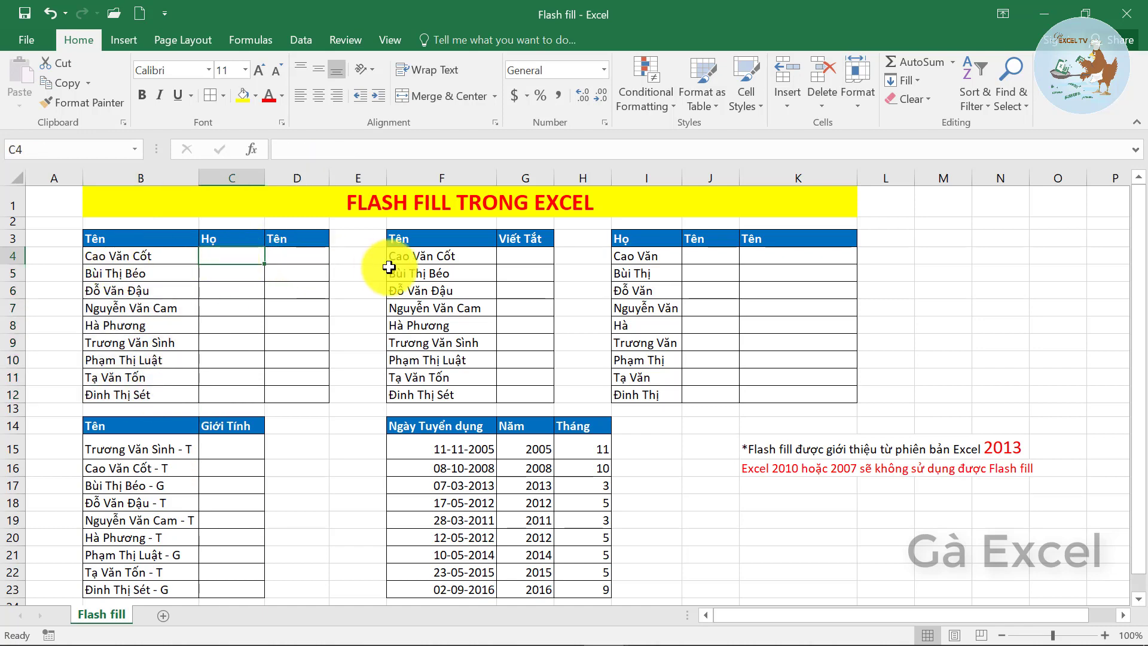
{"action": "type", "text": "Cao"}
{"action": "key", "text": "Return"}
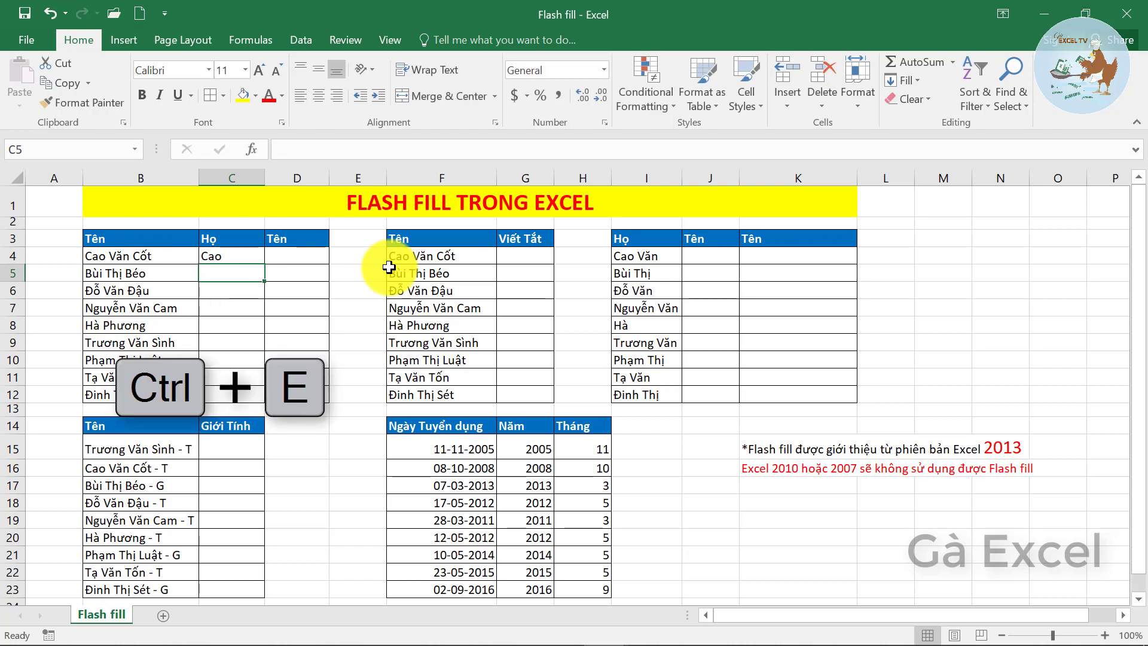
{"action": "key", "text": "ctrl+e"}
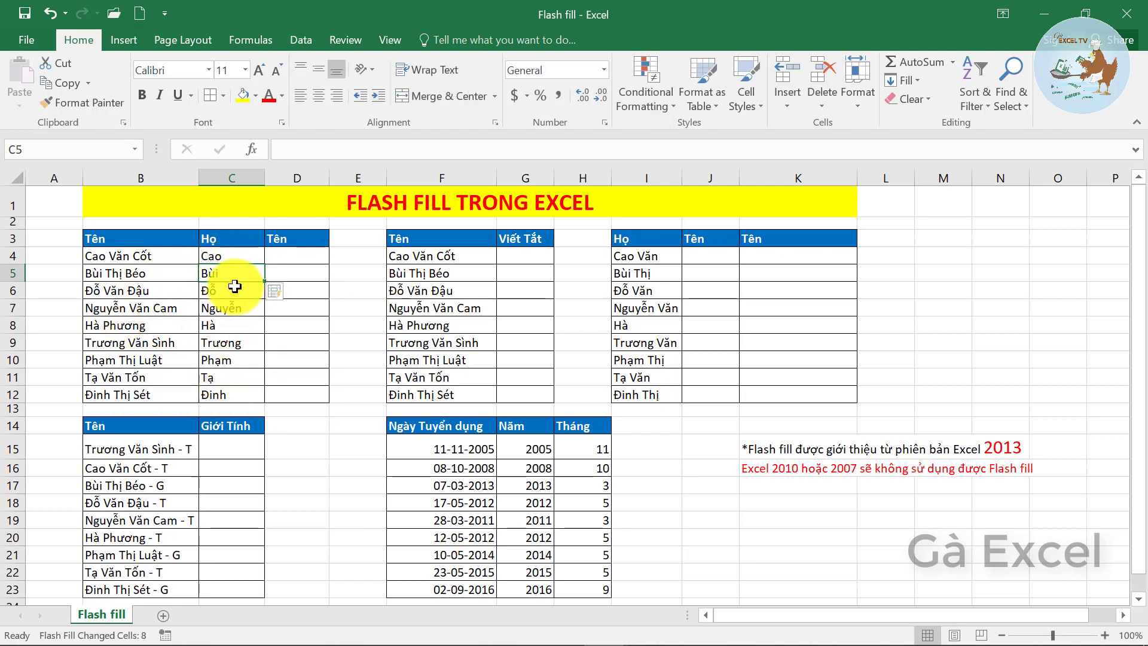
{"action": "left_click", "coordinate": [48, 24]}
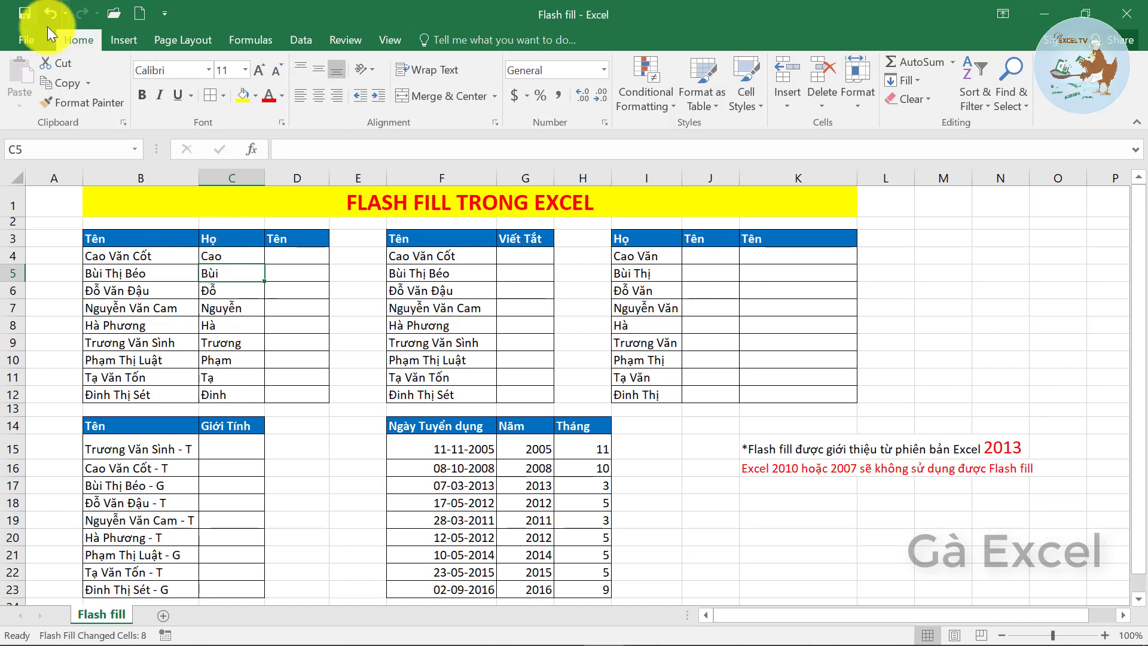
{"action": "double_click", "coordinate": [266, 268]}
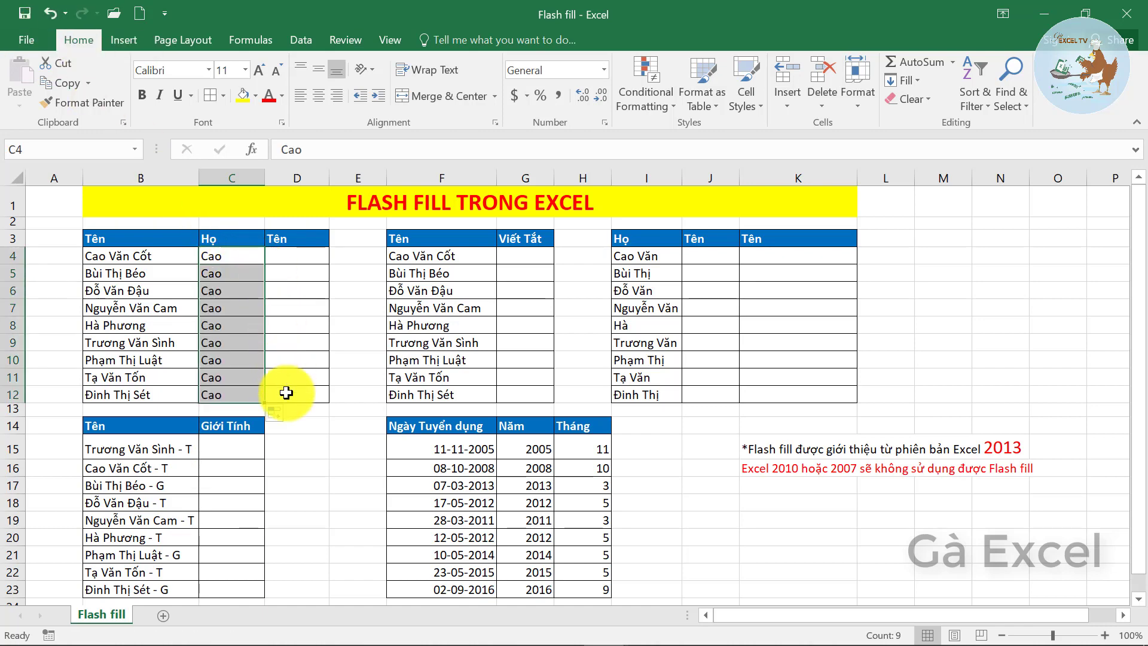
{"action": "left_click", "coordinate": [278, 419]}
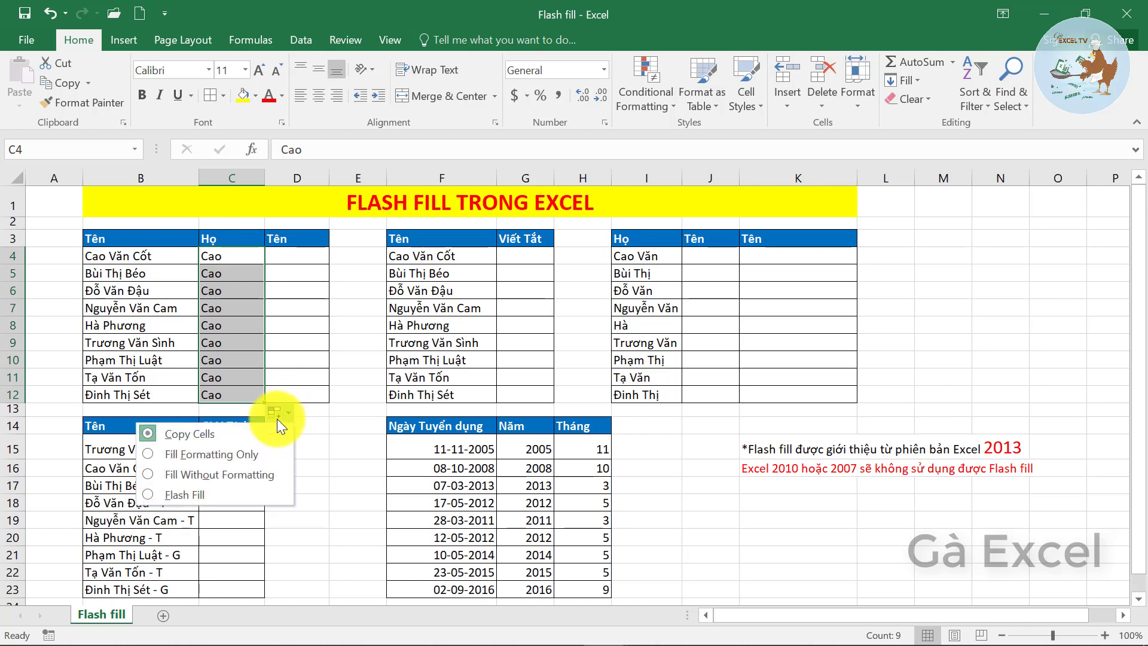
{"action": "left_click", "coordinate": [195, 500]}
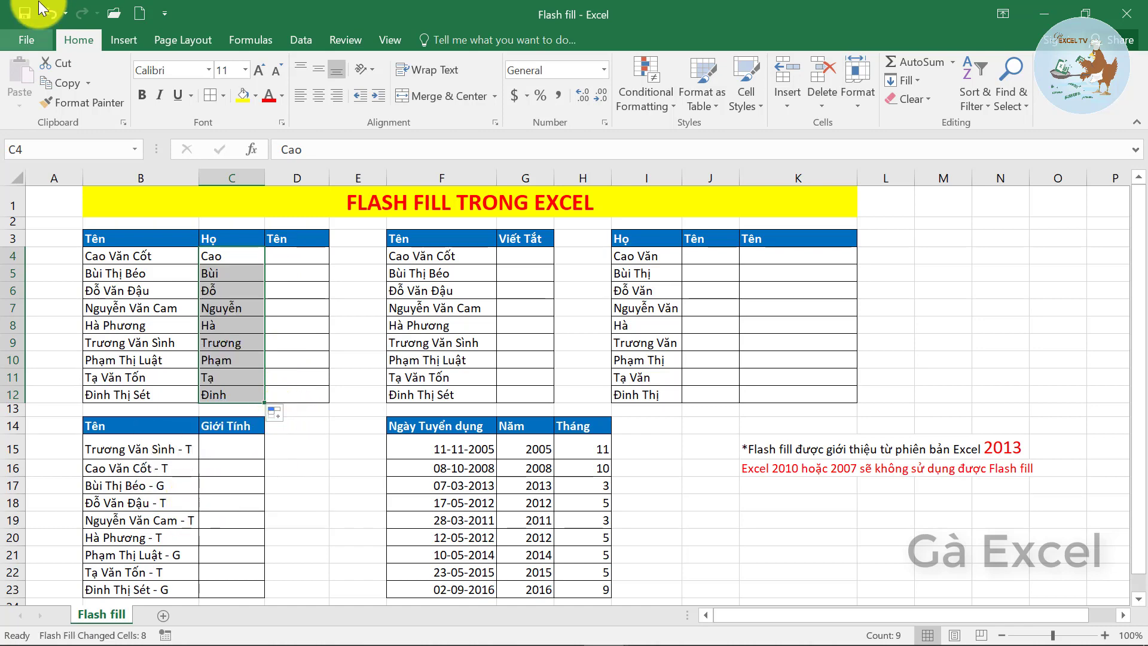
{"action": "left_click", "coordinate": [49, 12]}
{"action": "left_click_drag", "start_coordinate": [263, 263], "coordinate": [270, 404]}
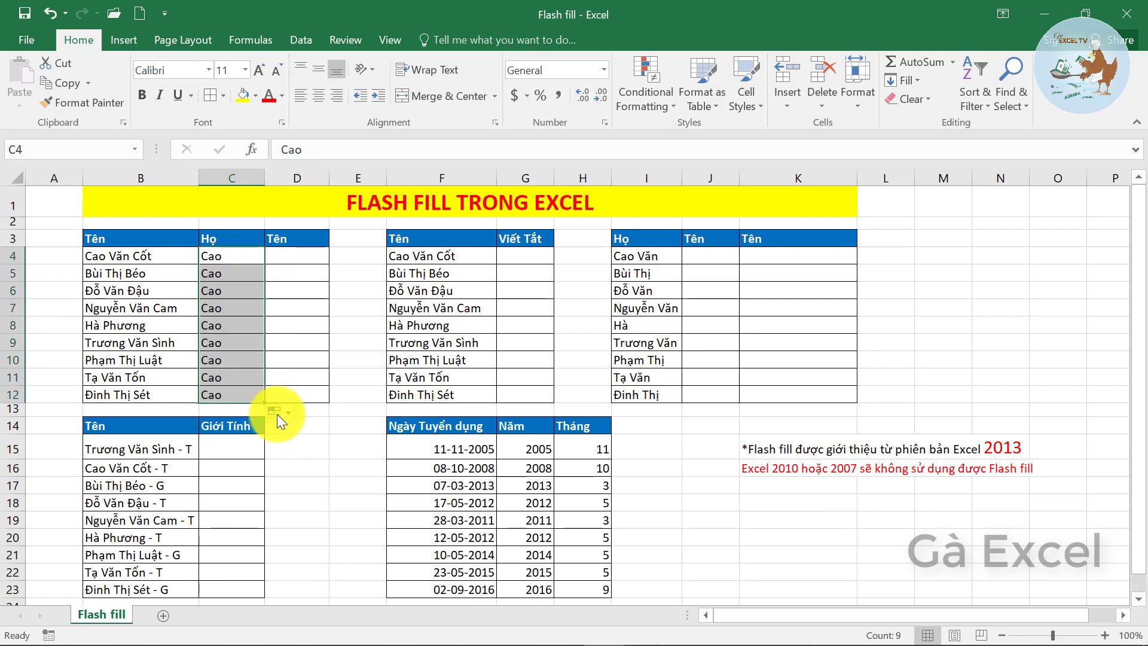
{"action": "left_click", "coordinate": [277, 413]}
{"action": "left_click", "coordinate": [203, 501]}
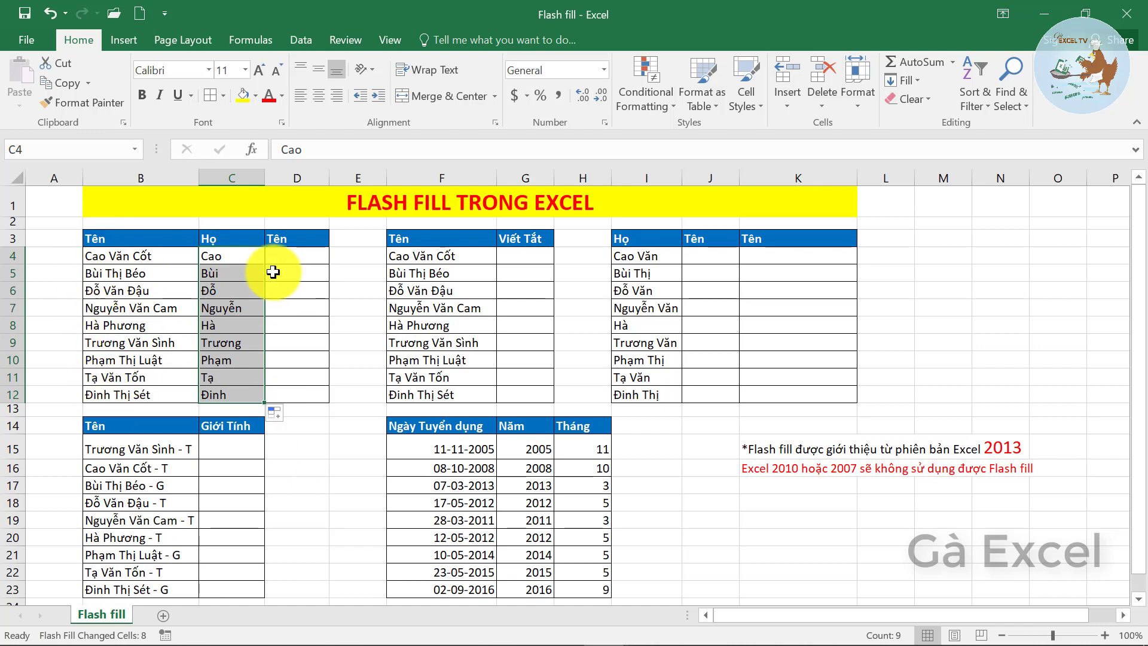
{"action": "left_click", "coordinate": [284, 255]}
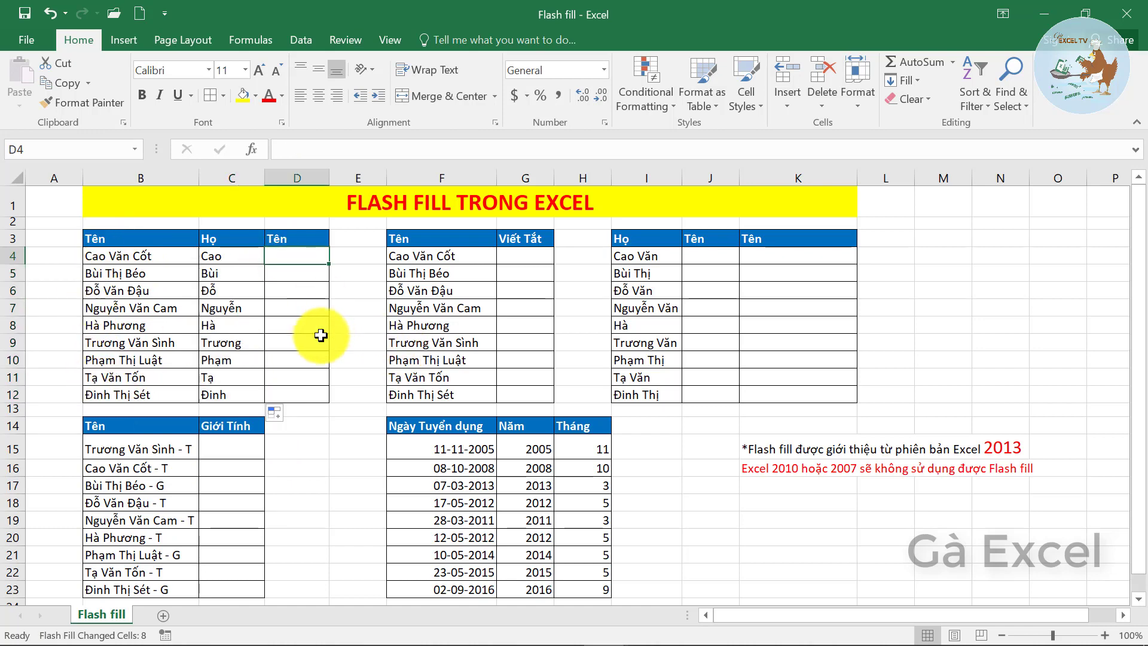
- Enter 'Cốt' in D4 and Flash Fill the given names down the Tên column
{"action": "type", "text": "Co"}
{"action": "key", "text": "Return"}
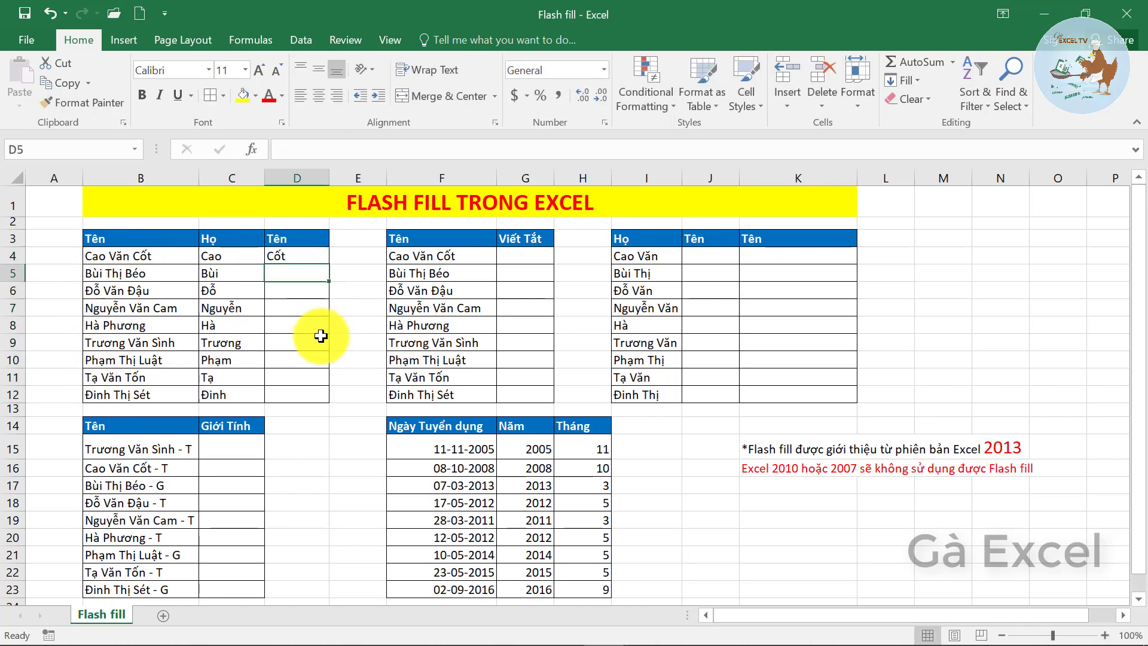
{"action": "key", "text": "ctrl+e"}
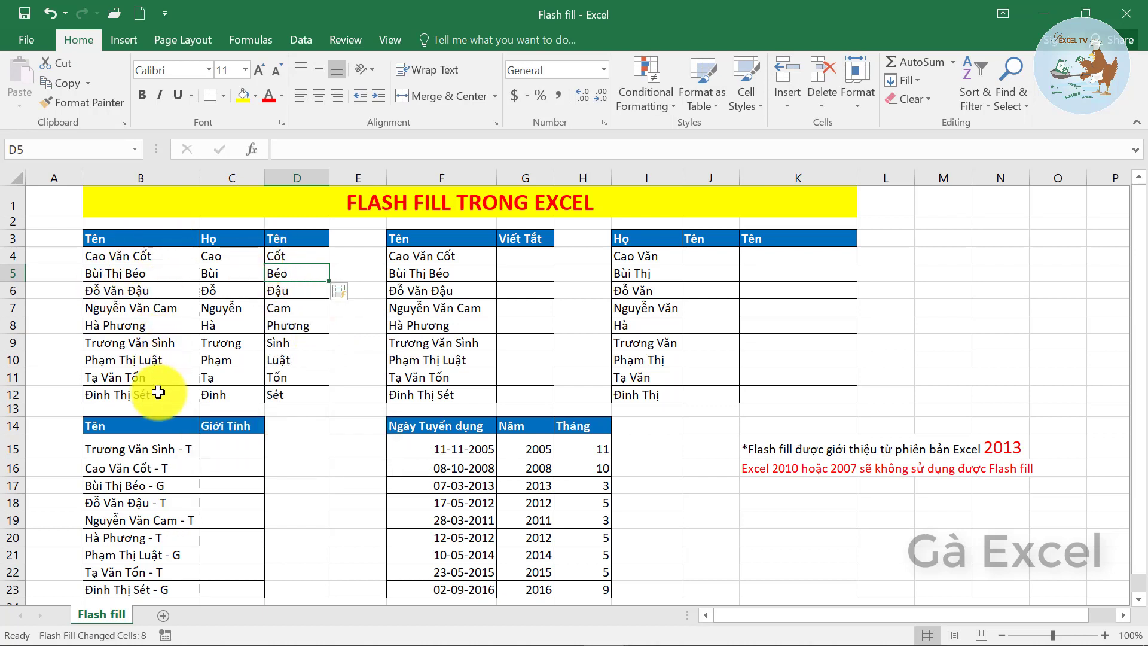
{"action": "left_click", "coordinate": [520, 252]}
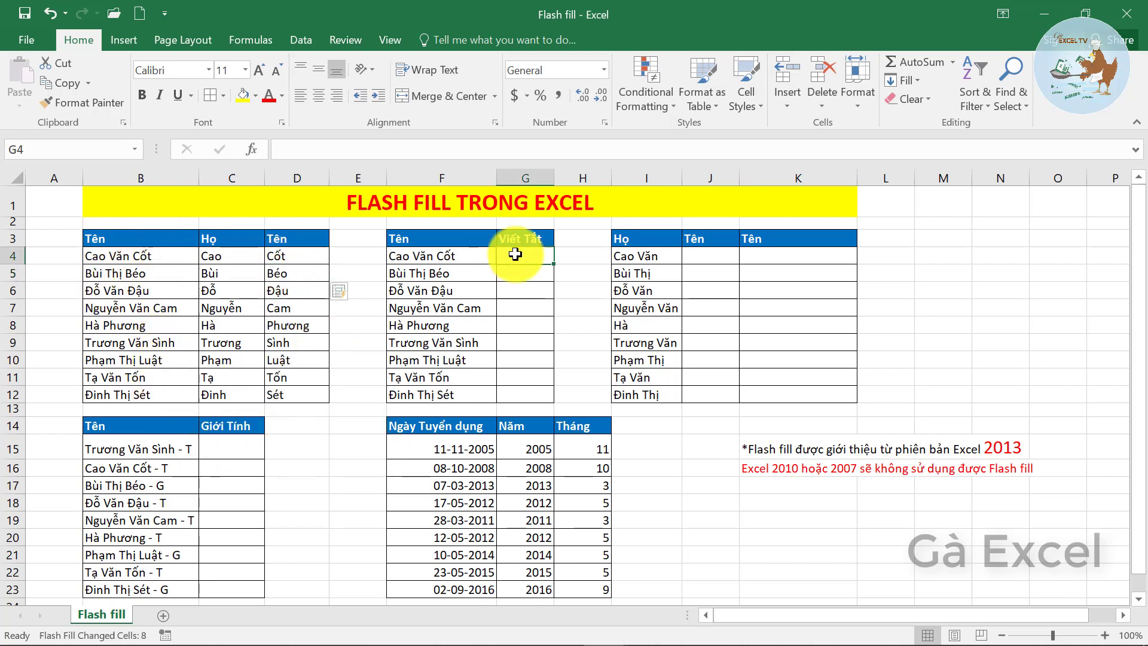
- Enter 'CC' in G4 and Flash Fill initials for the remaining names
{"action": "left_click", "coordinate": [412, 254]}
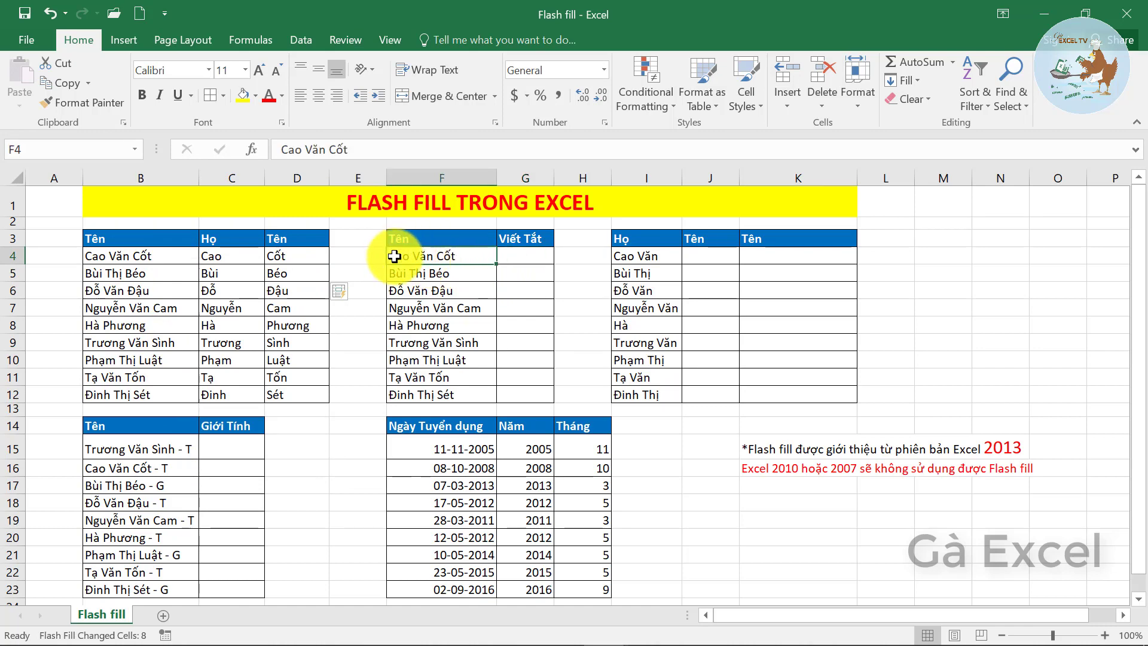
{"action": "left_click", "coordinate": [524, 257]}
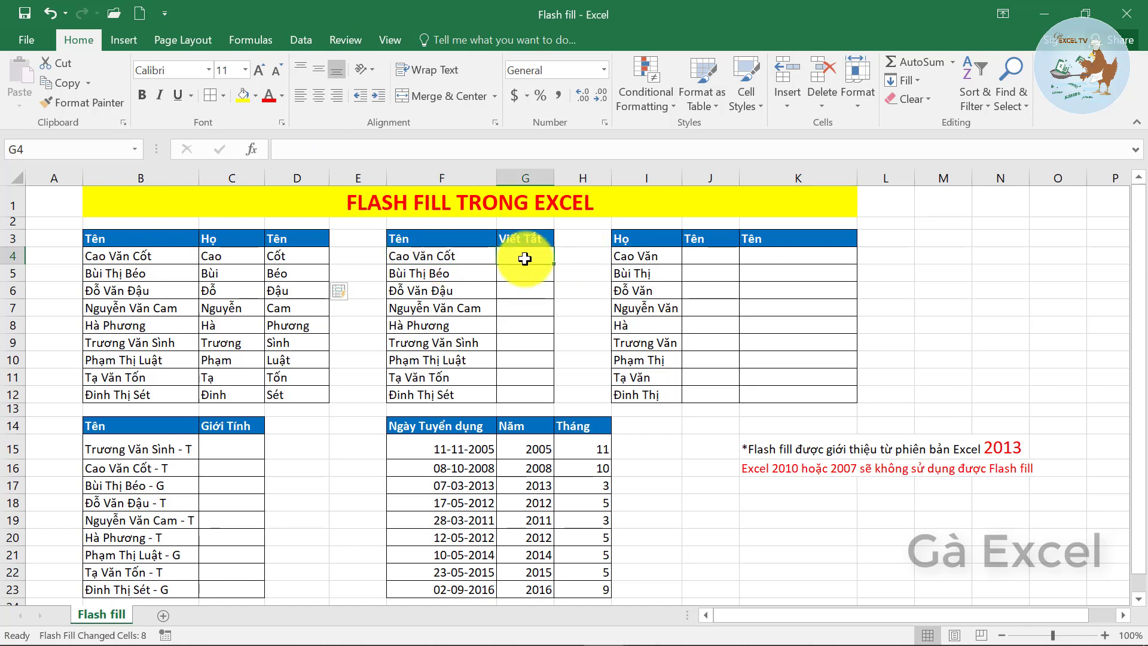
{"action": "type", "text": "CC"}
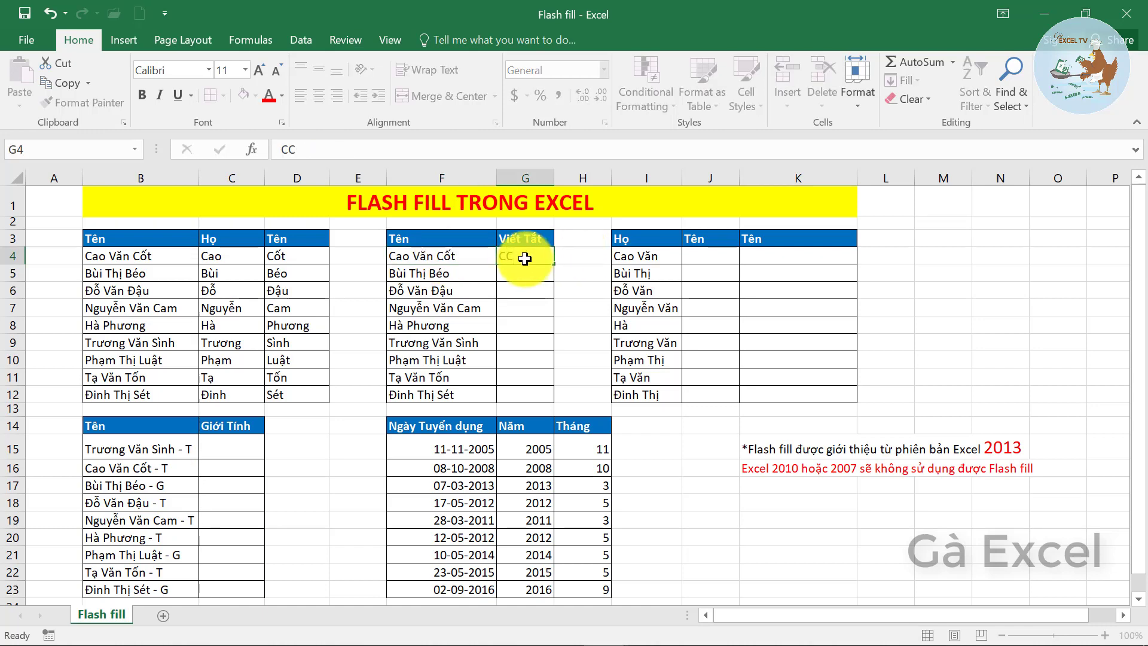
{"action": "key", "text": "Return"}
{"action": "key", "text": "ctrl+e"}
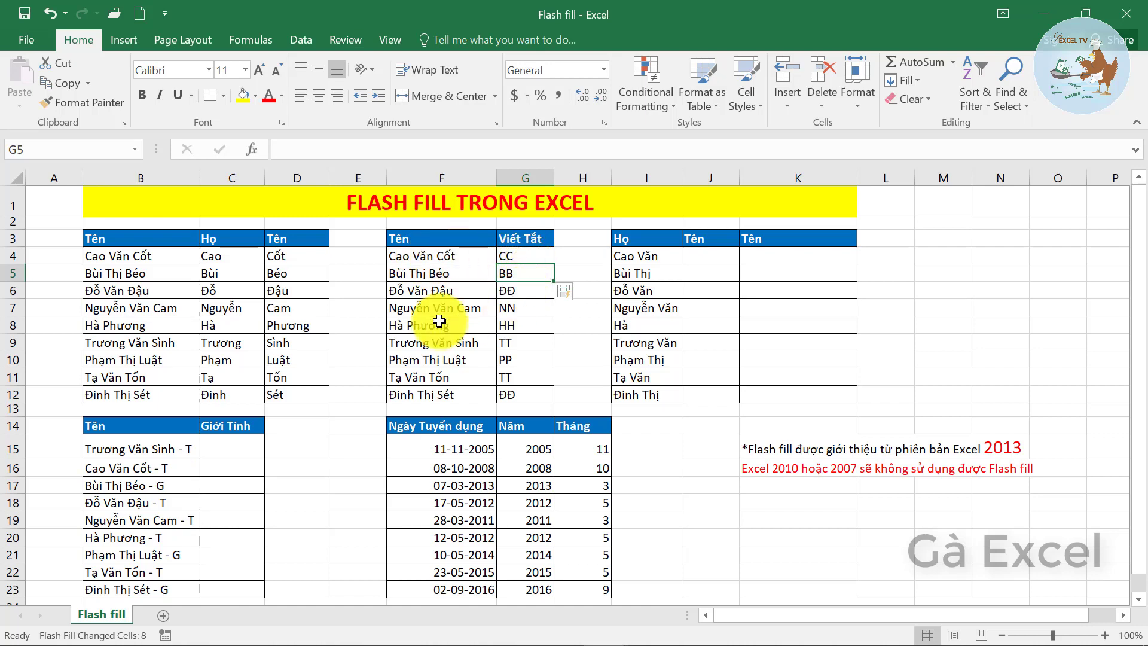
- Correct G7 to 'NC' so Flash Fill updates the initials below
{"action": "left_click", "coordinate": [518, 306]}
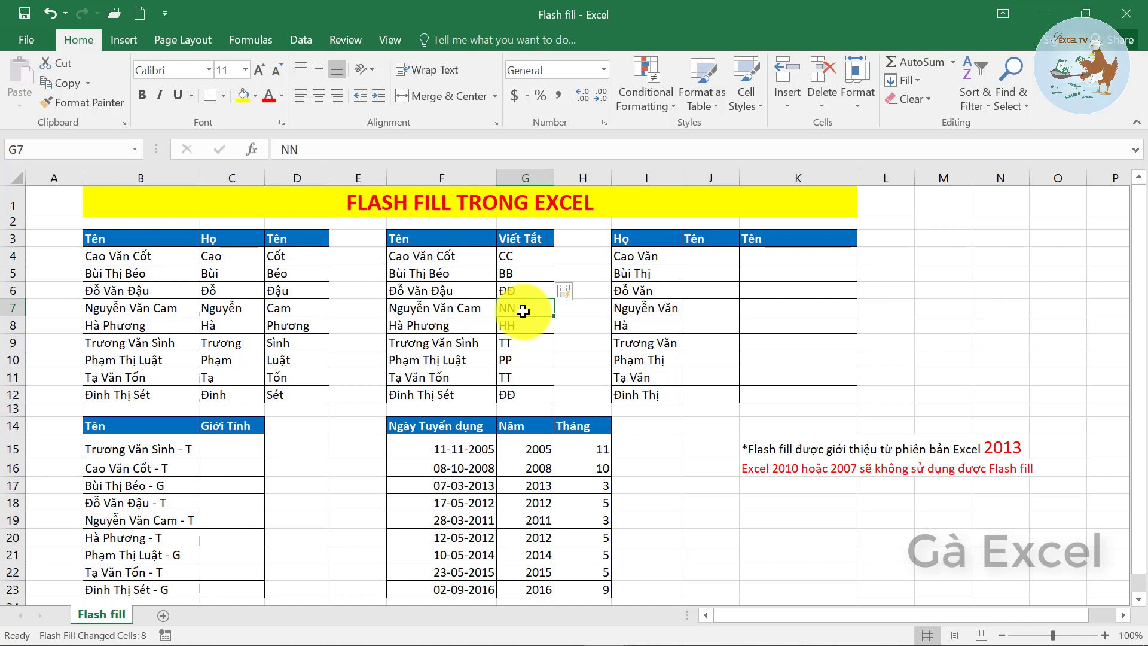
{"action": "type", "text": "NC"}
{"action": "key", "text": "Return"}
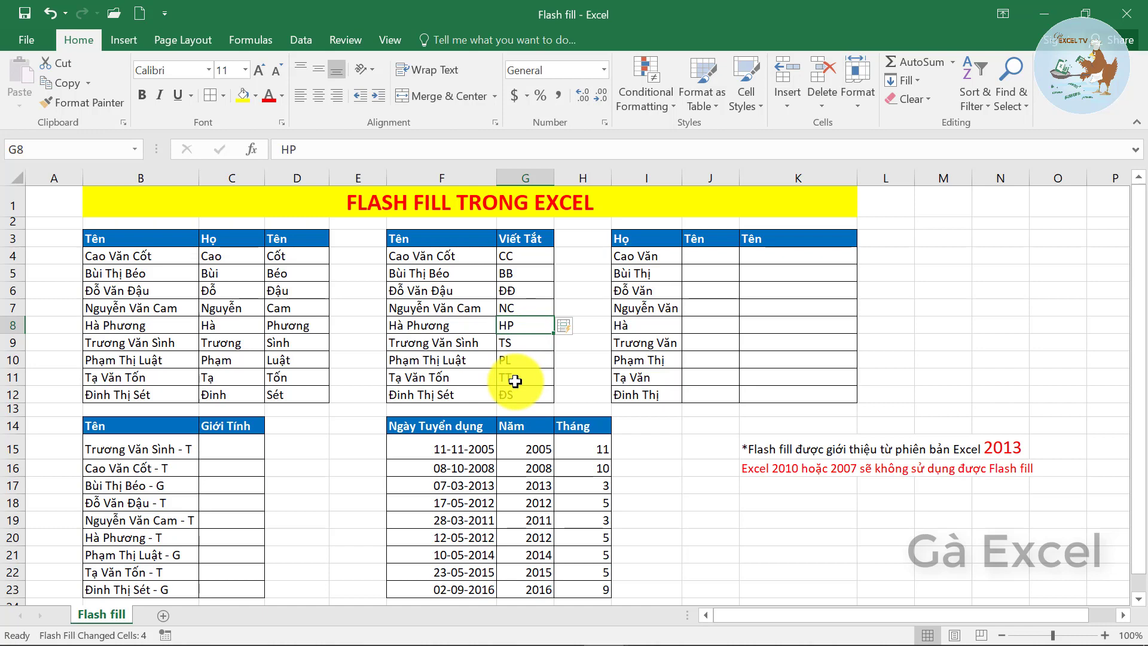
- Copy the given names from column D into column J of the third table
{"action": "left_click", "coordinate": [710, 257]}
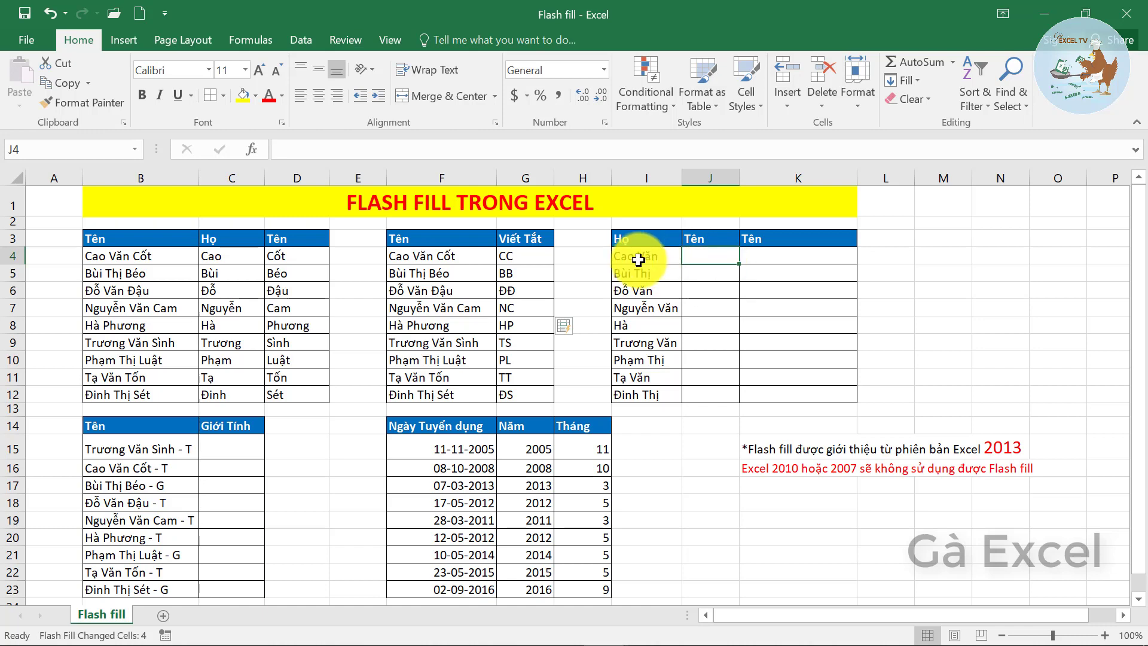
{"action": "left_click", "coordinate": [637, 256]}
{"action": "left_click_drag", "start_coordinate": [302, 256], "coordinate": [311, 392]}
{"action": "key", "text": "ctrl+c"}
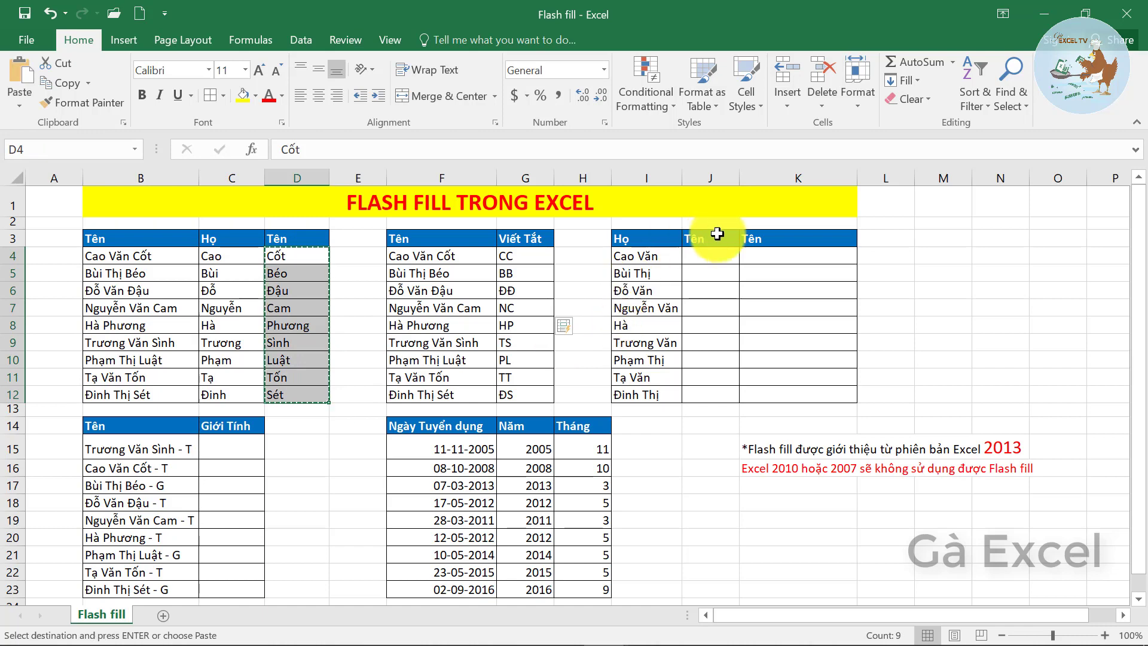
{"action": "left_click", "coordinate": [722, 256]}
{"action": "key", "text": "Return"}
{"action": "left_click", "coordinate": [774, 257]}
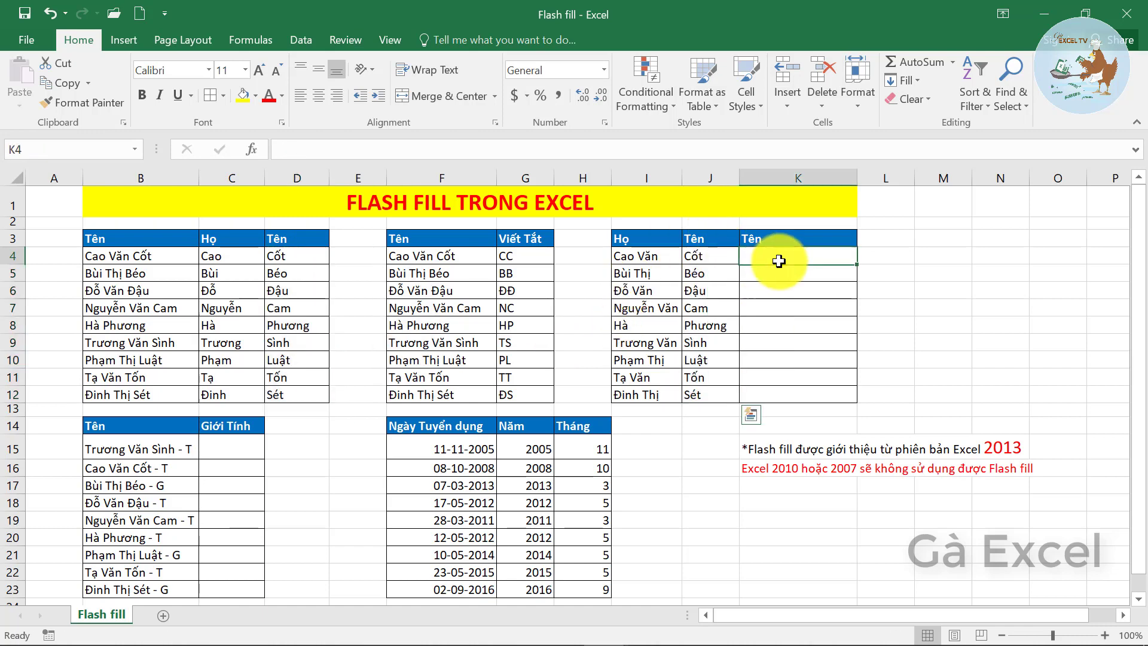
{"action": "left_click", "coordinate": [635, 259]}
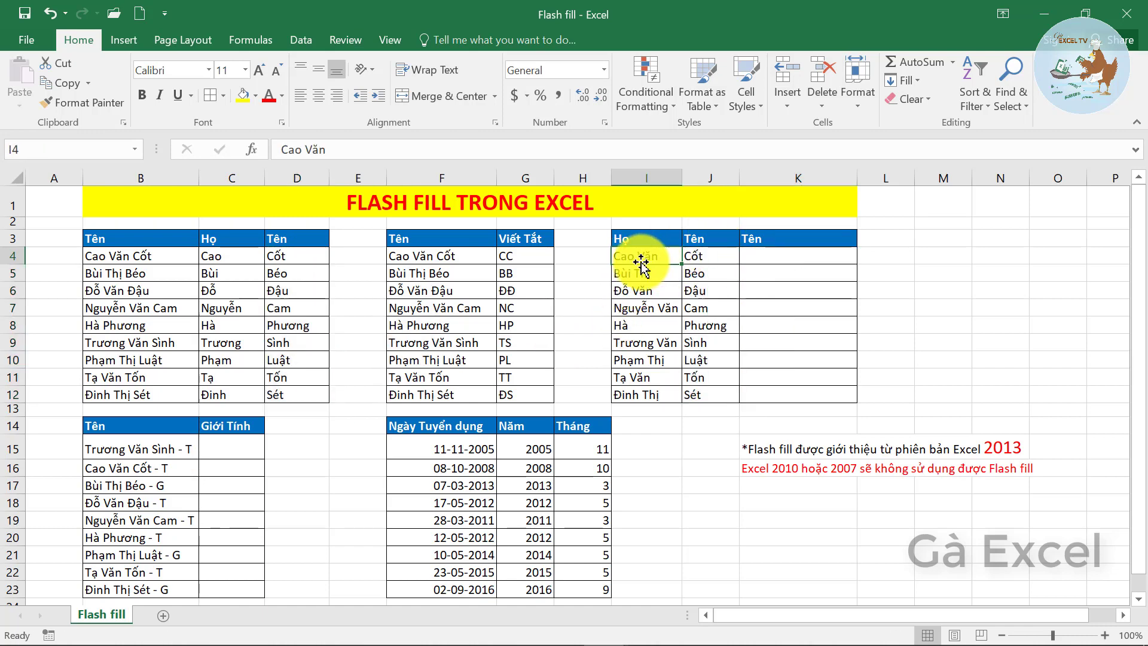
{"action": "left_click", "coordinate": [718, 258]}
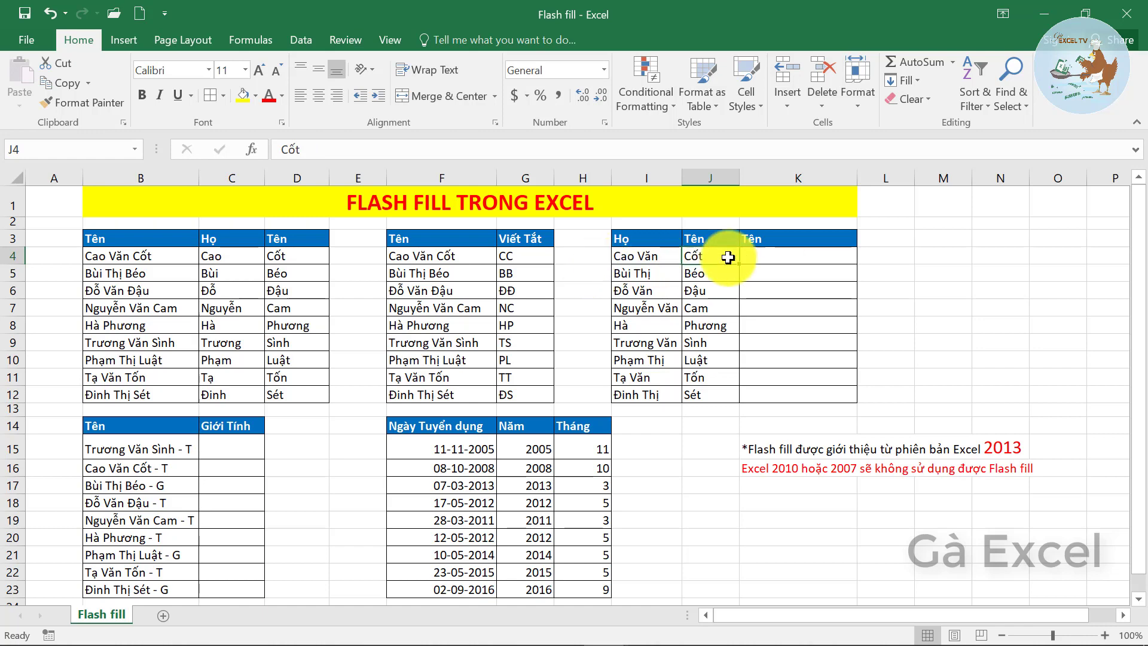
{"action": "left_click", "coordinate": [797, 256]}
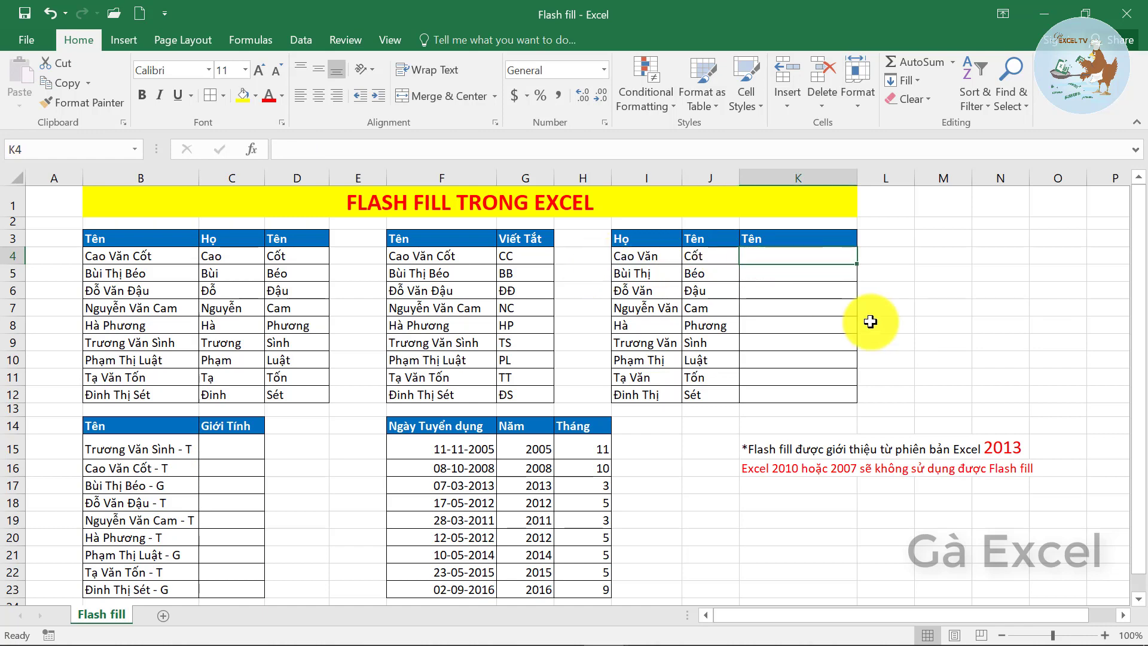
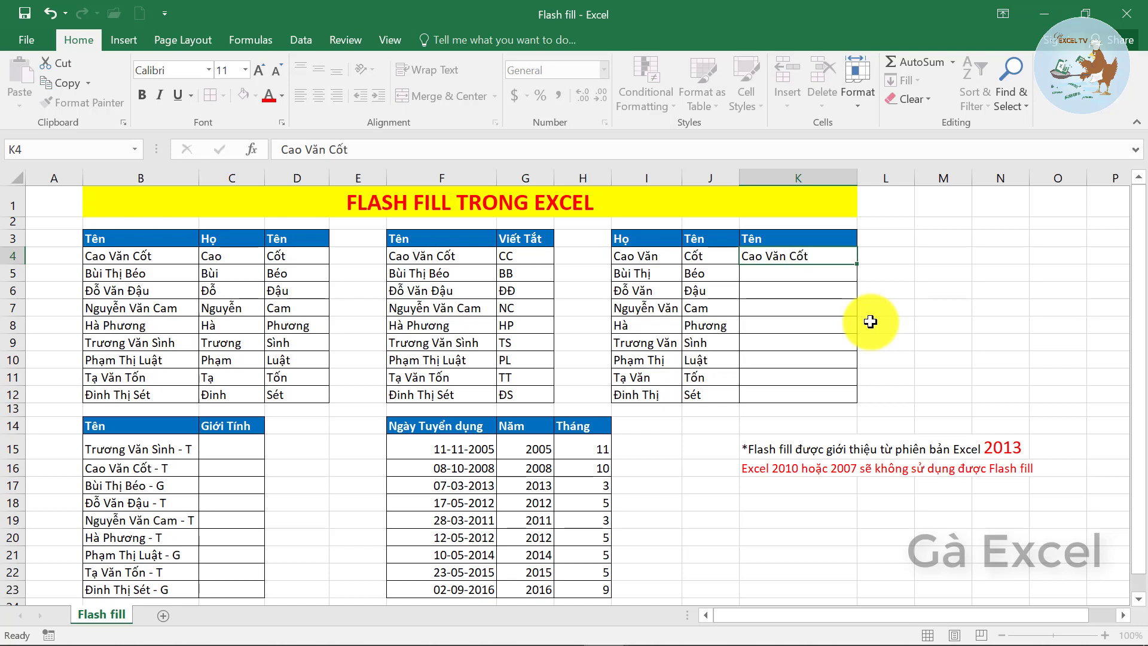
{"action": "key", "text": "Down"}
{"action": "key", "text": "ctrl+e"}
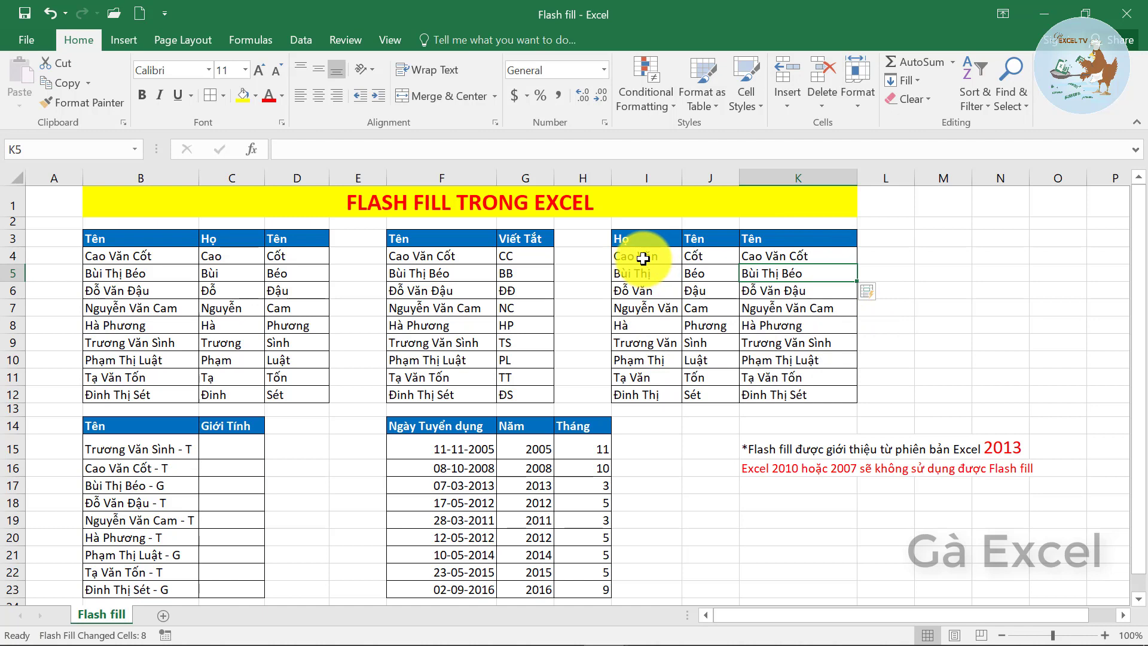
{"action": "left_click_drag", "start_coordinate": [804, 256], "coordinate": [797, 391]}
{"action": "left_click", "coordinate": [797, 392]}
{"action": "left_click", "coordinate": [227, 445]}
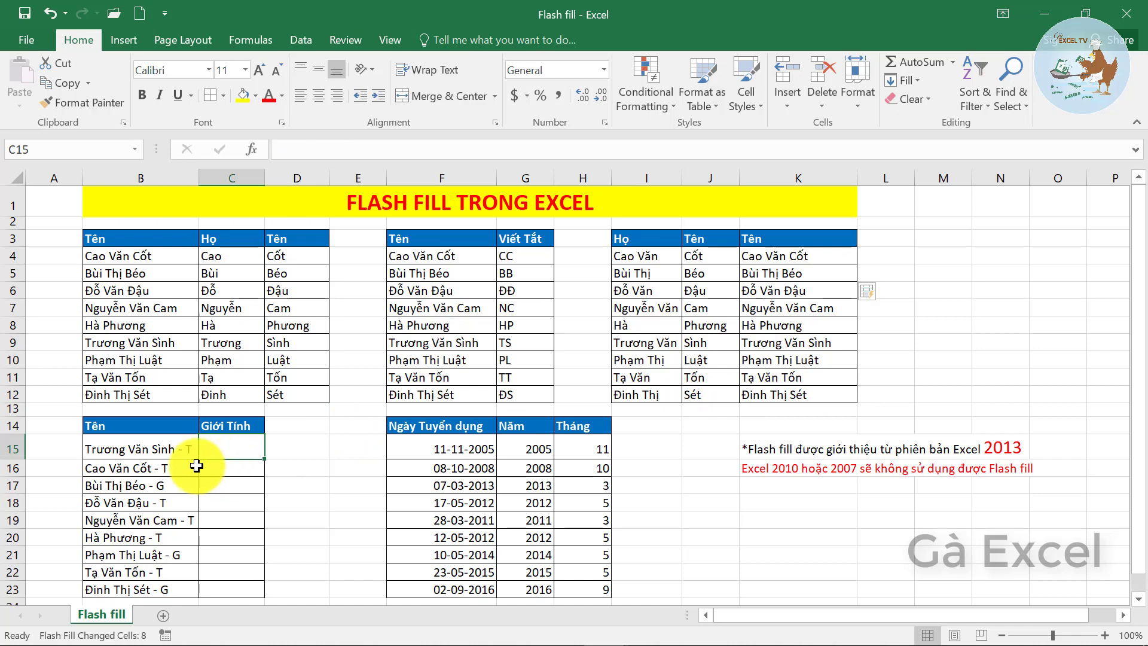
- Enter 'T' in C15 and Flash Fill the gender letters down the Giới Tính column
{"action": "left_click", "coordinate": [142, 447]}
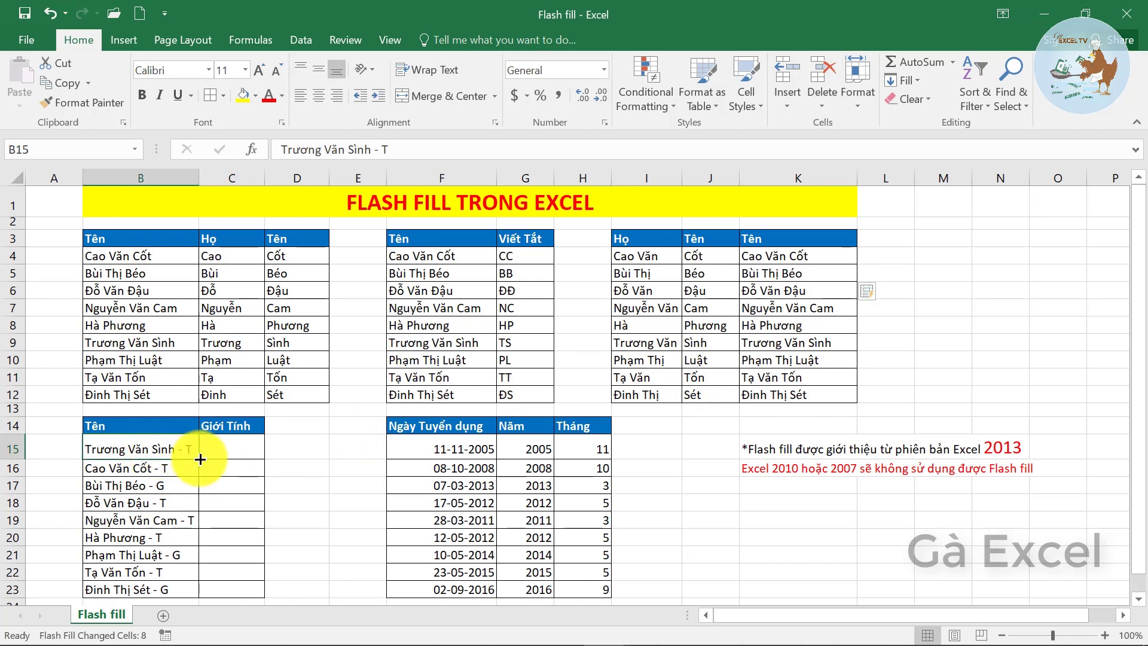
{"action": "left_click", "coordinate": [174, 486]}
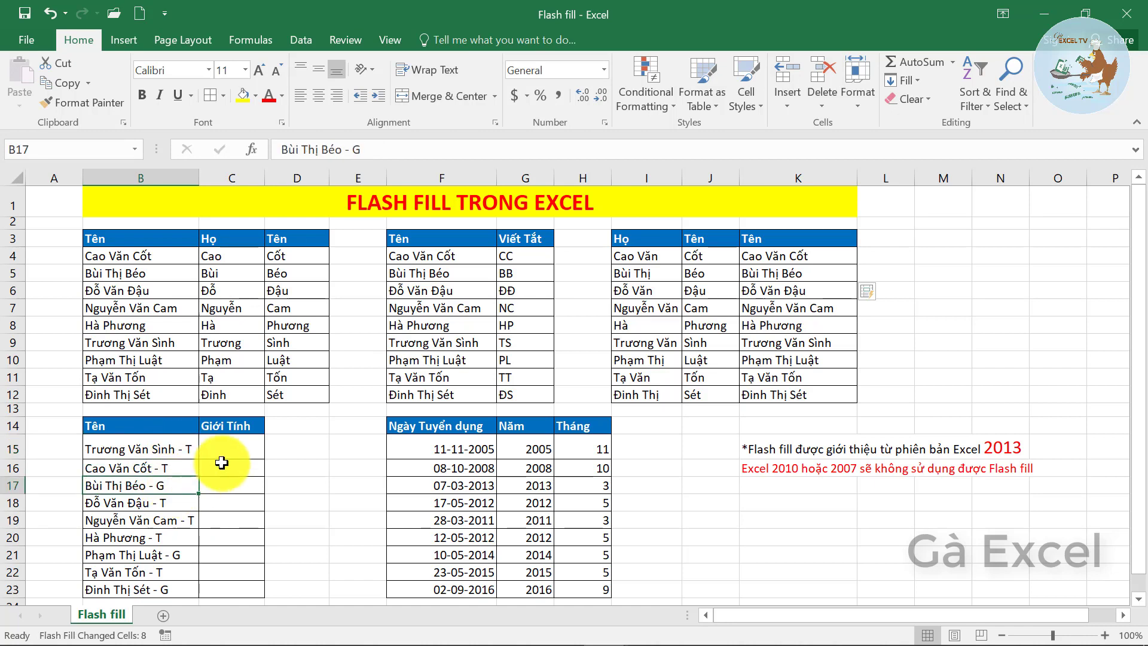
{"action": "left_click", "coordinate": [236, 451]}
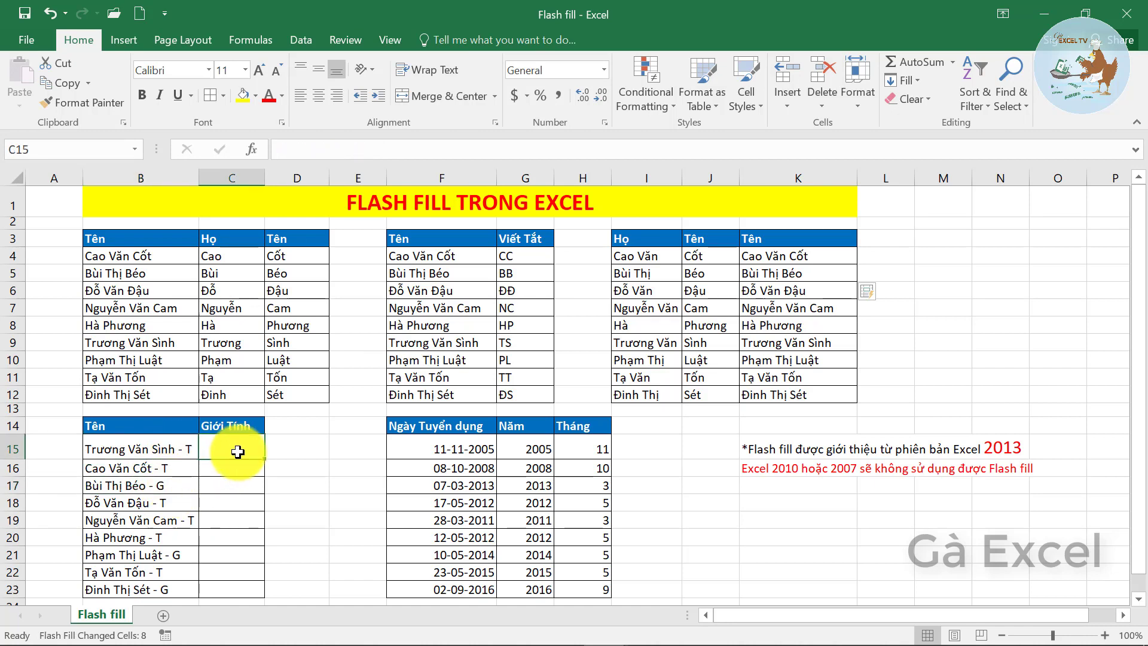
{"action": "type", "text": "T"}
{"action": "key", "text": "Return"}
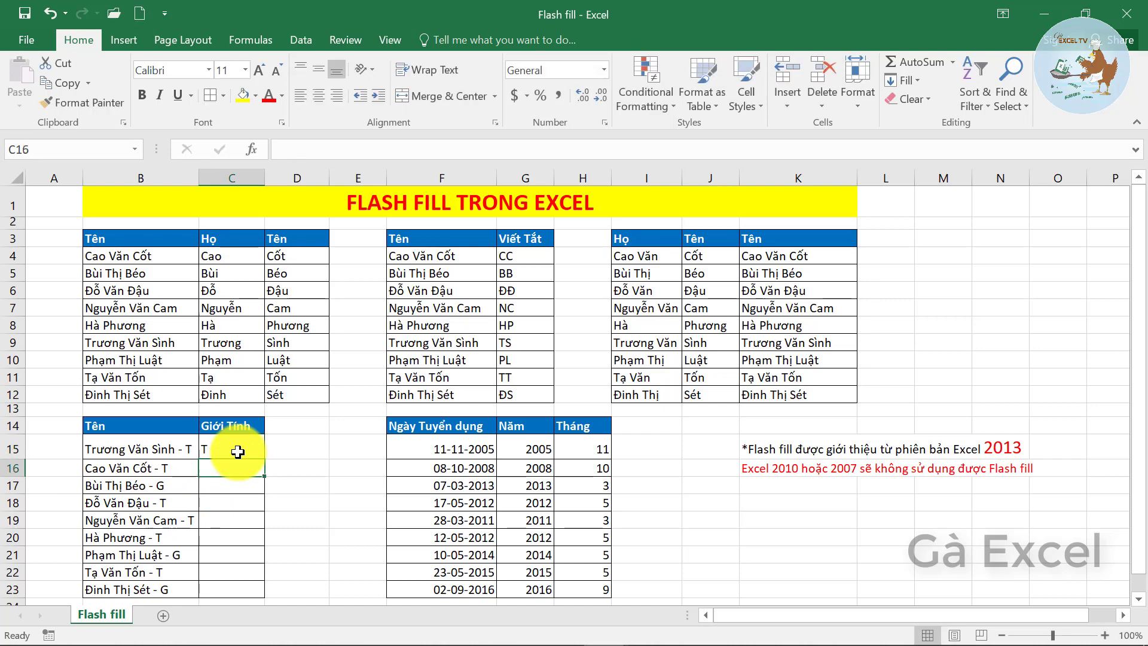
{"action": "key", "text": "ctrl+e"}
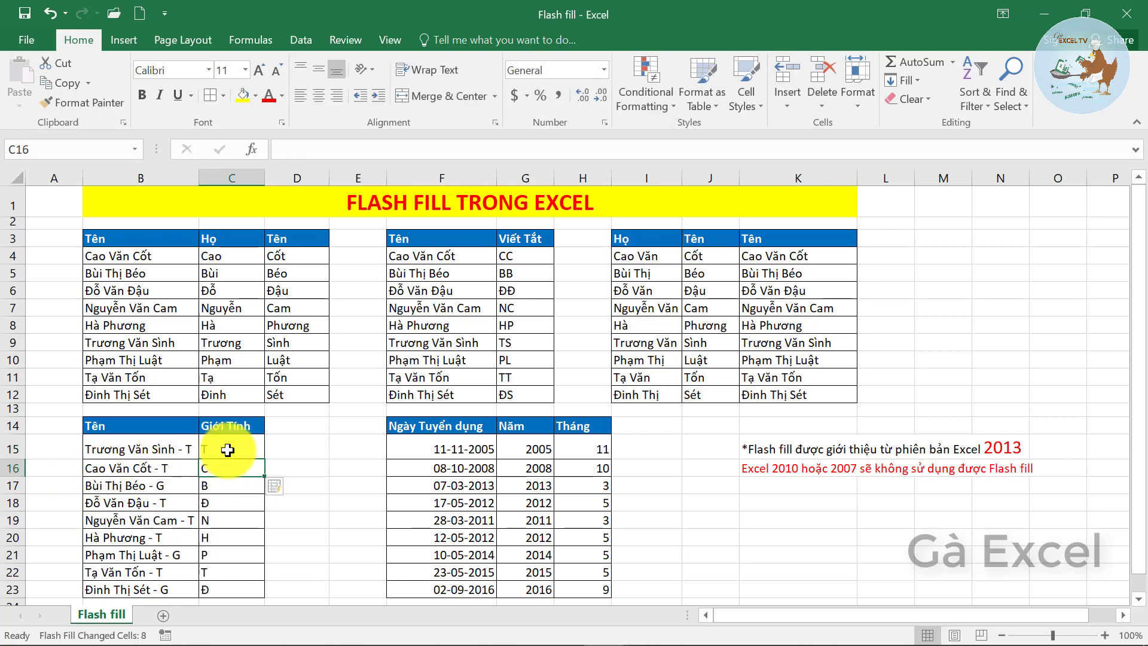
- Correct C16 to 'T' so Flash Fill refills C17:C23 with the right T/G letters
{"action": "left_click", "coordinate": [231, 452]}
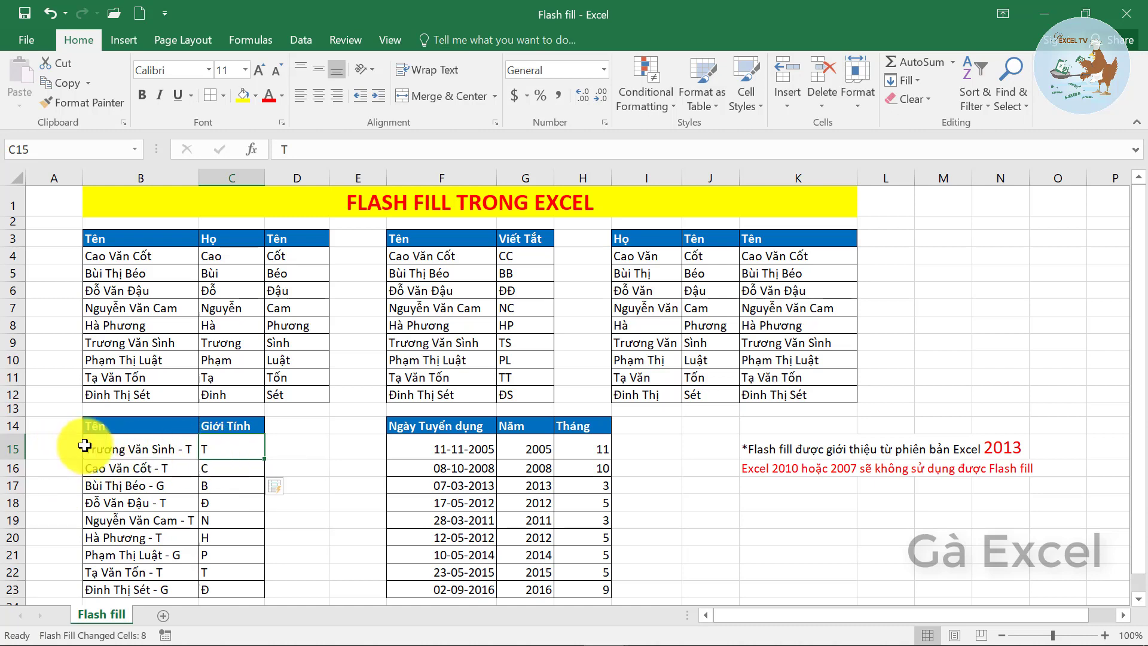
{"action": "left_click", "coordinate": [137, 469]}
{"action": "left_click", "coordinate": [133, 483]}
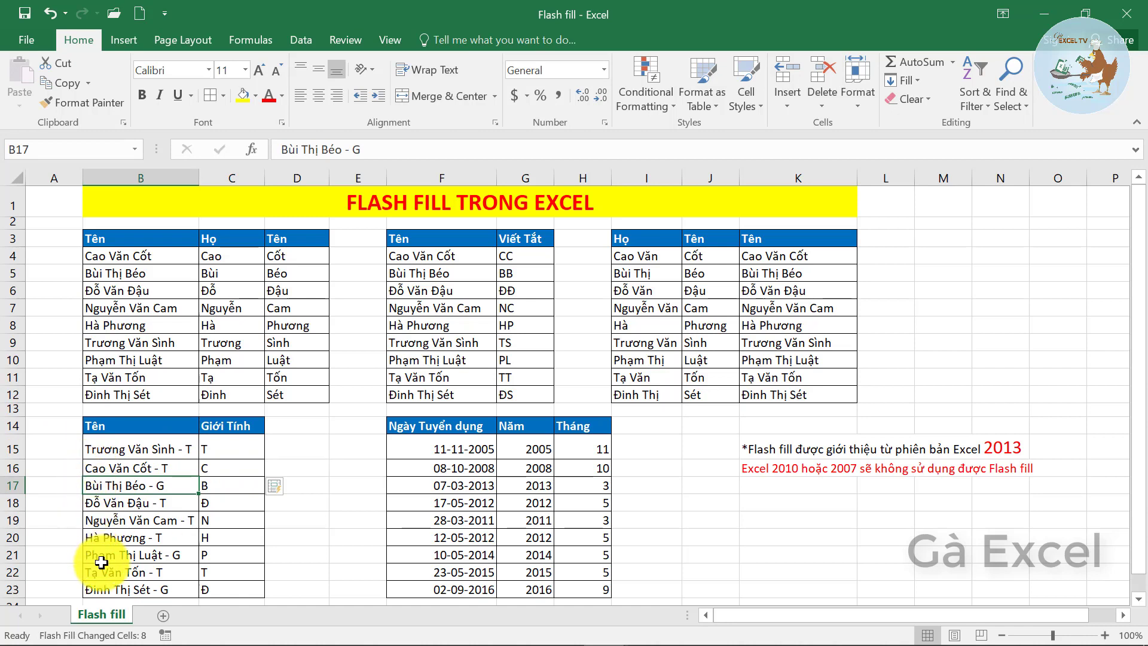
{"action": "left_click", "coordinate": [221, 470]}
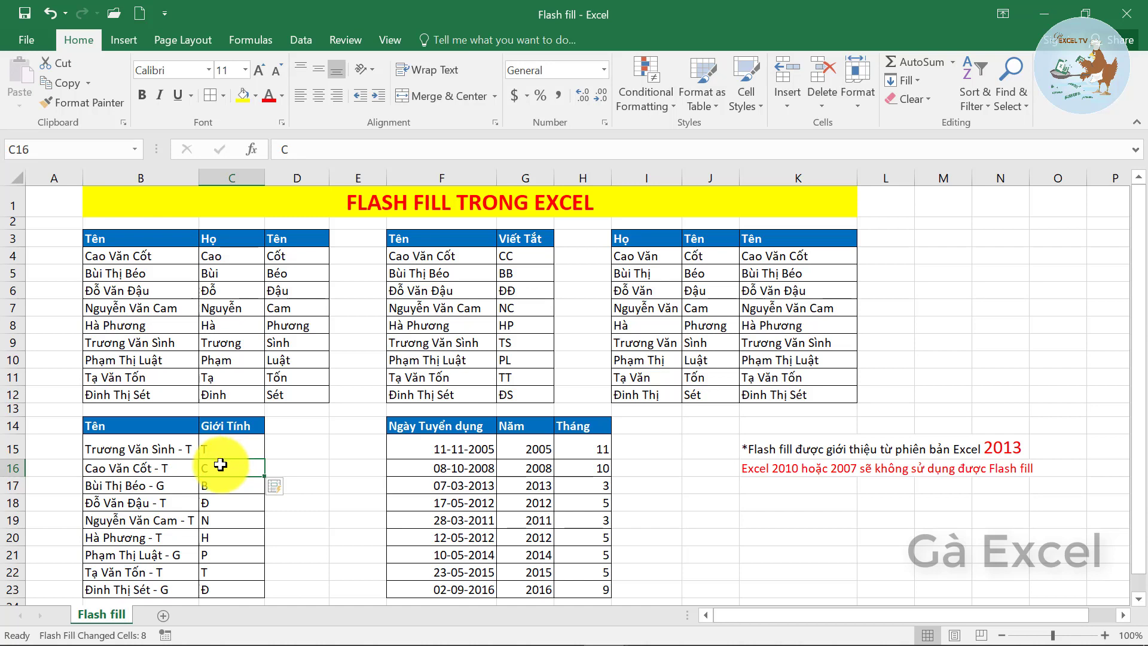
{"action": "type", "text": "T"}
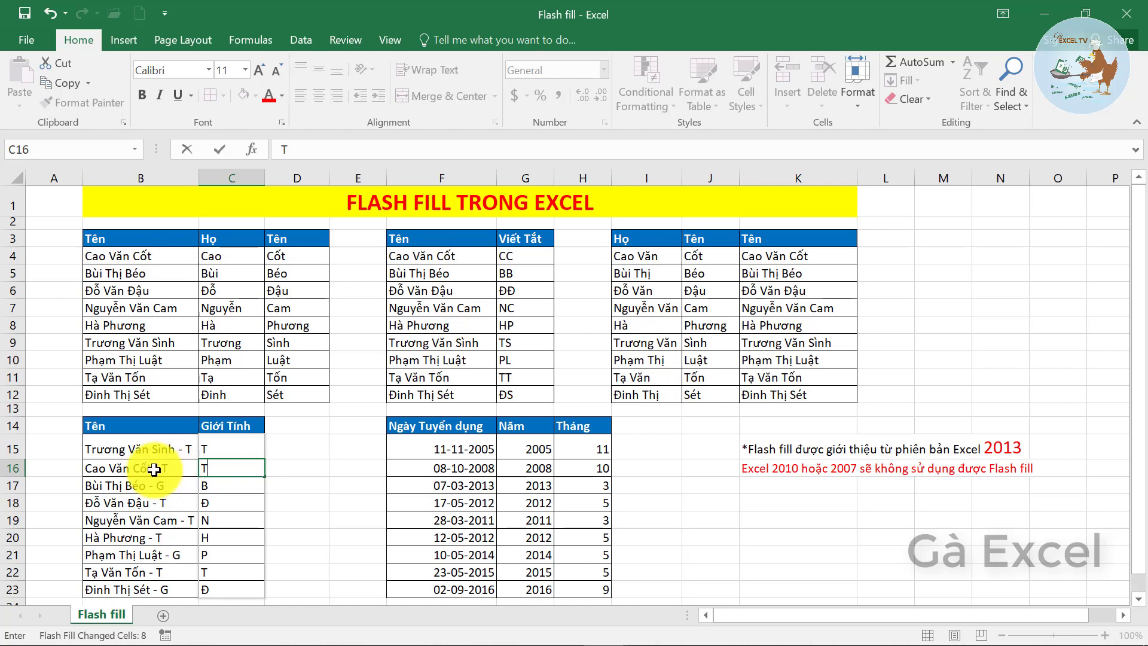
{"action": "key", "text": "Return"}
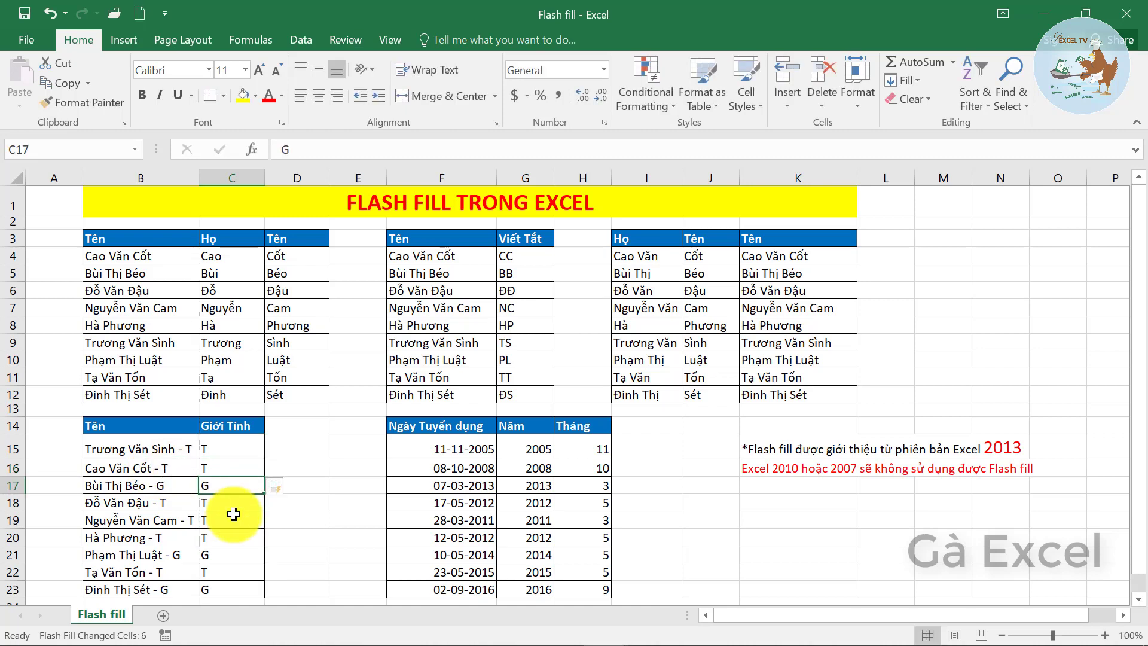
{"action": "left_click_drag", "start_coordinate": [229, 514], "coordinate": [233, 581]}
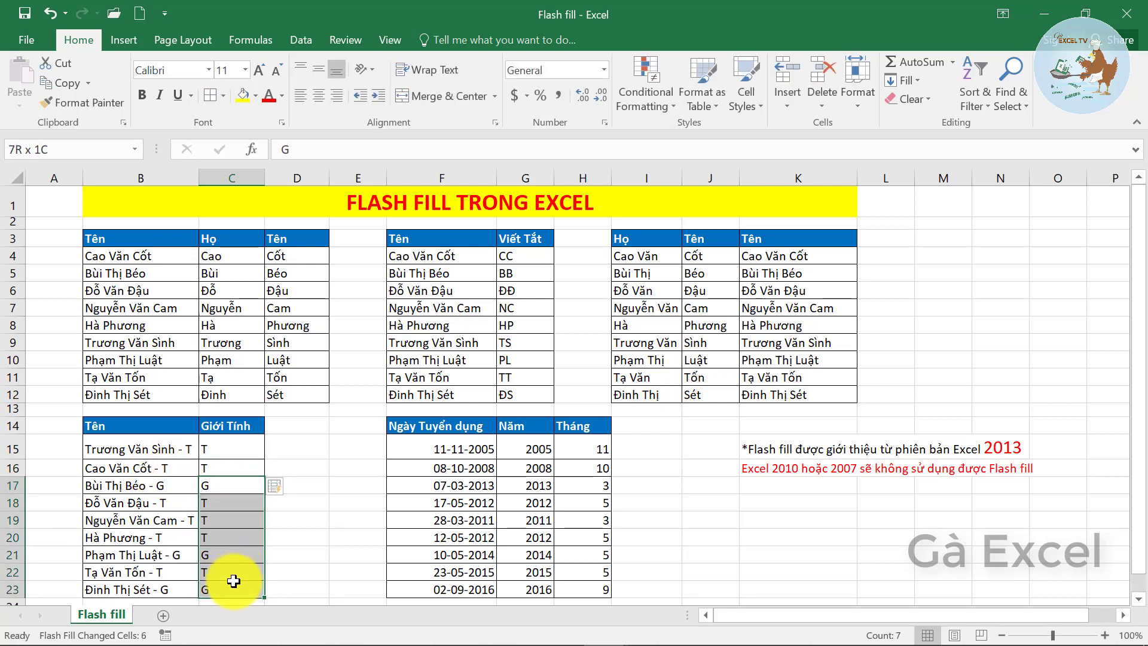
{"action": "left_click", "coordinate": [234, 518]}
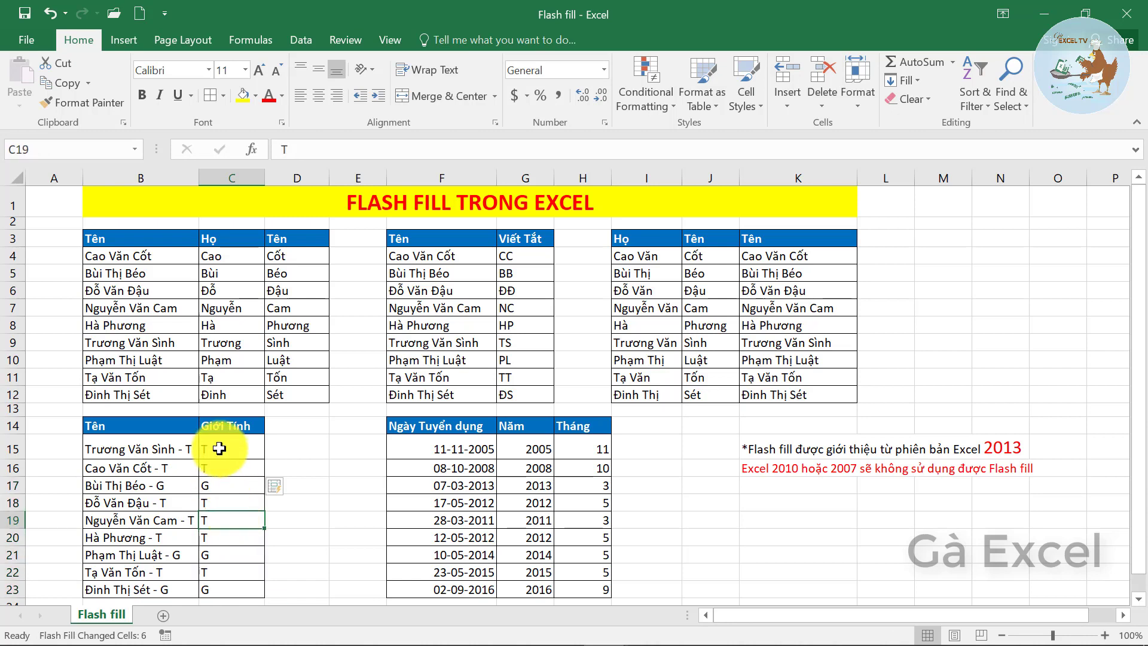
{"action": "left_click", "coordinate": [219, 448]}
{"action": "left_click", "coordinate": [230, 468]}
{"action": "left_click", "coordinate": [228, 485]}
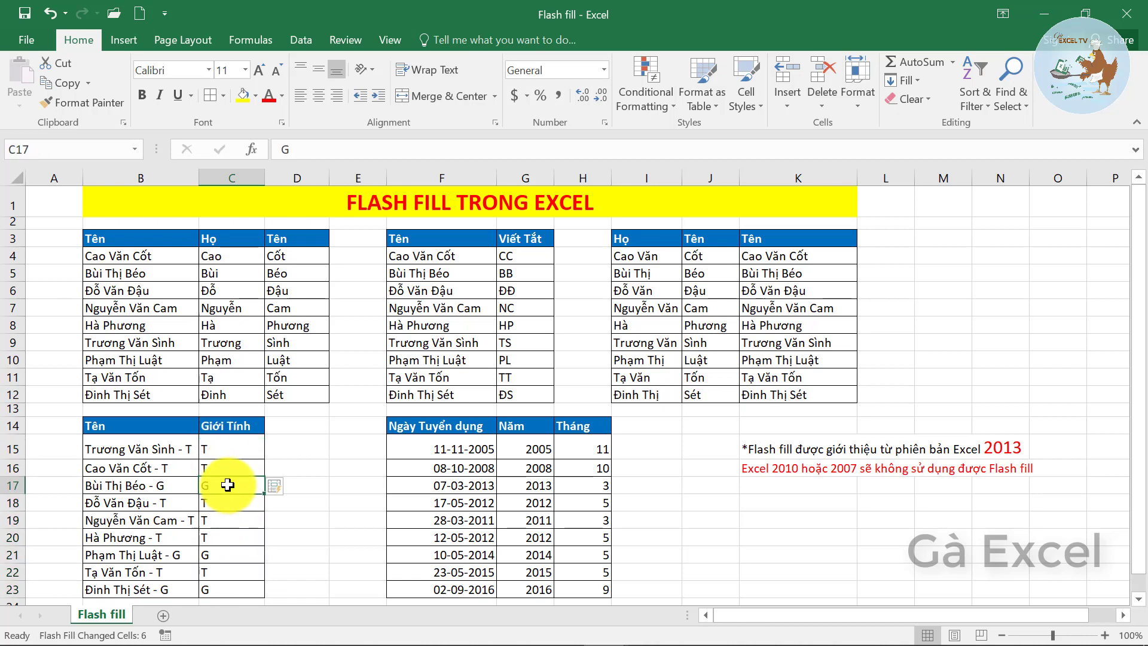
{"action": "left_click", "coordinate": [231, 502]}
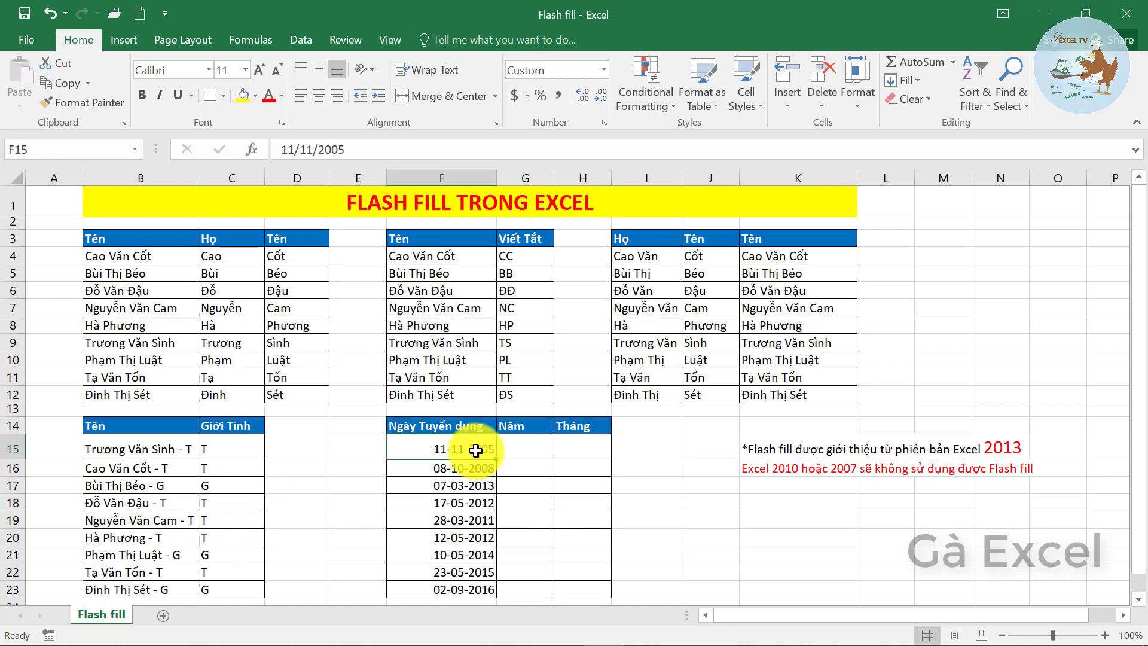
- Enter 2005 in G15 and Flash Fill the hire years into G16:G23
{"action": "left_click", "coordinate": [470, 429]}
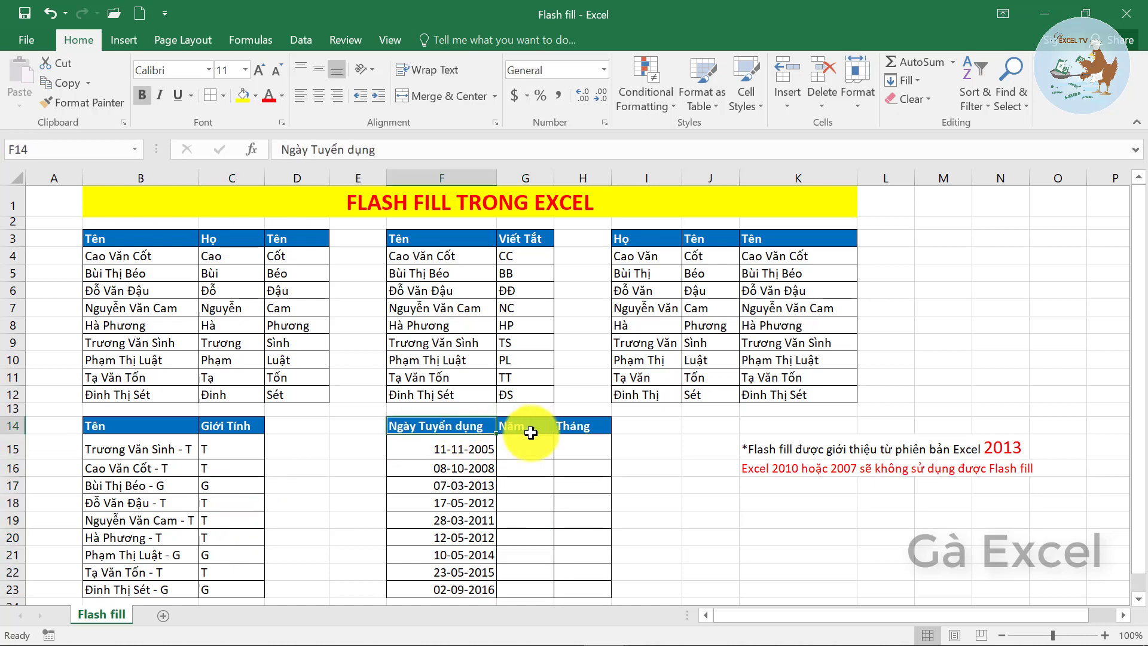
{"action": "left_click", "coordinate": [529, 430]}
{"action": "left_click", "coordinate": [583, 426]}
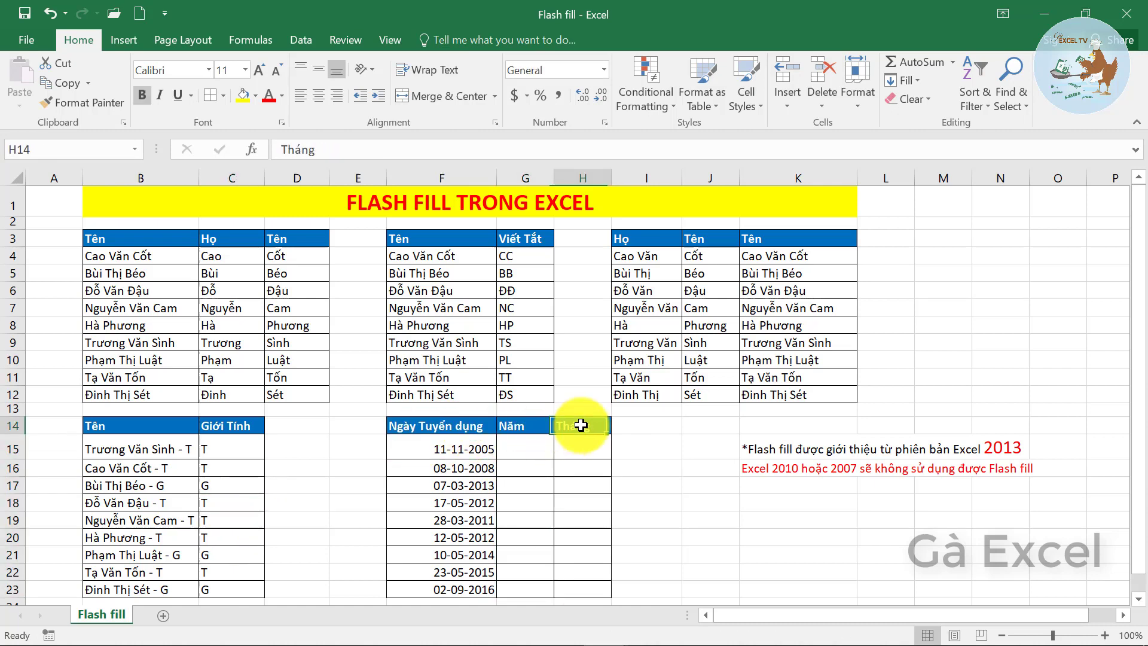
{"action": "left_click", "coordinate": [430, 444]}
{"action": "left_click", "coordinate": [518, 445]}
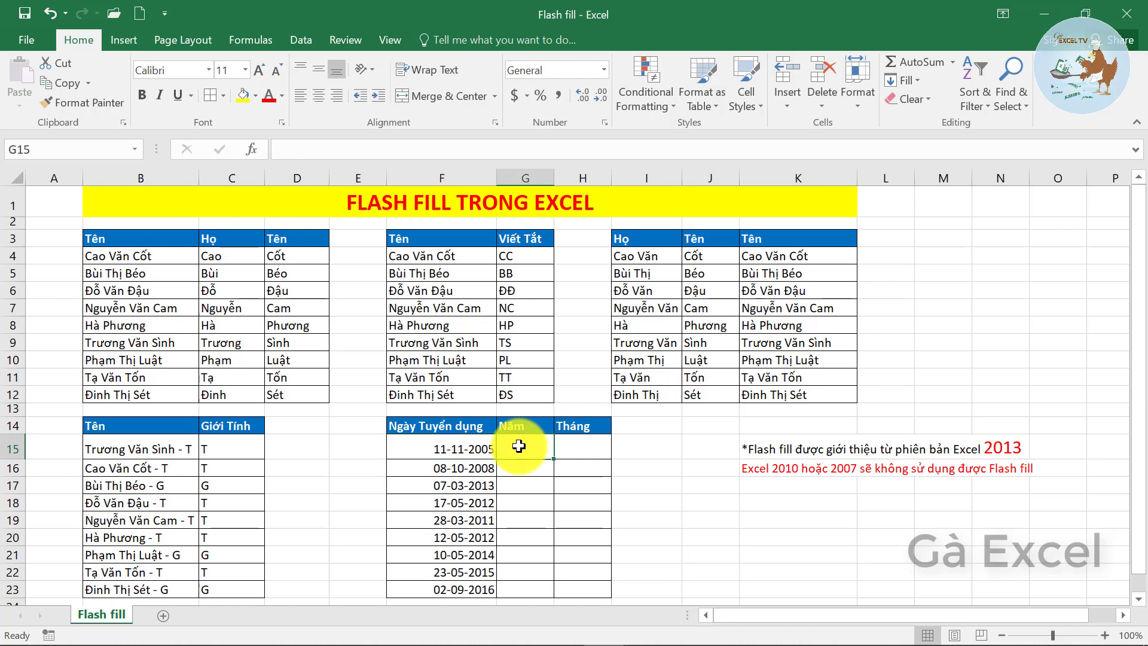
{"action": "left_click", "coordinate": [463, 448]}
{"action": "left_click", "coordinate": [522, 448]}
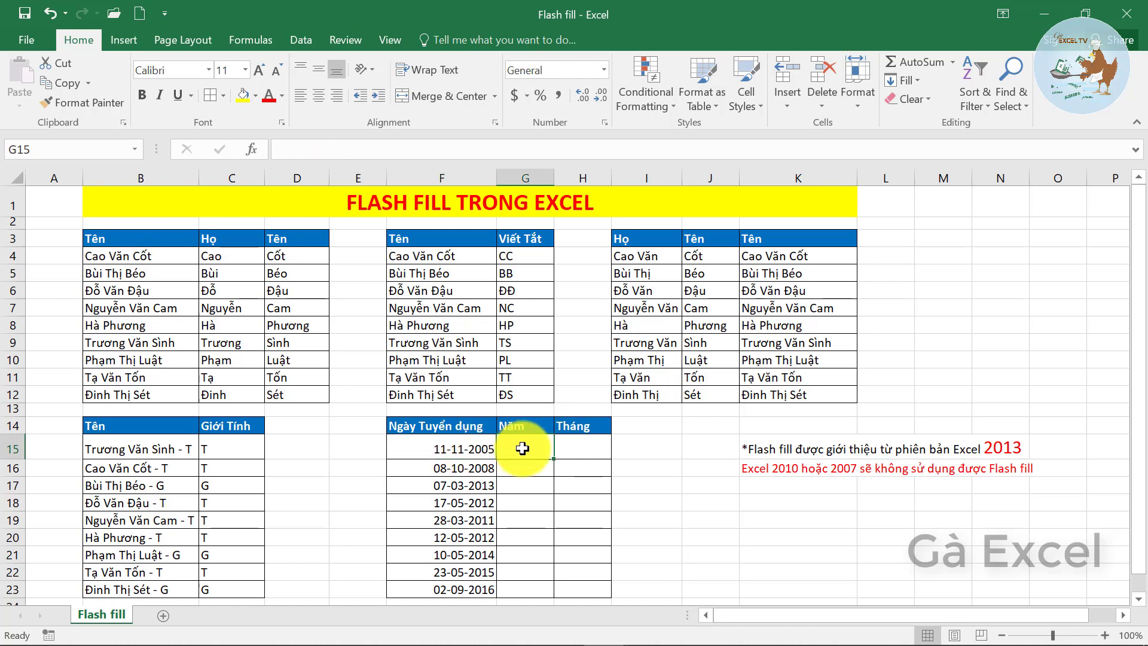
{"action": "type", "text": "2005"}
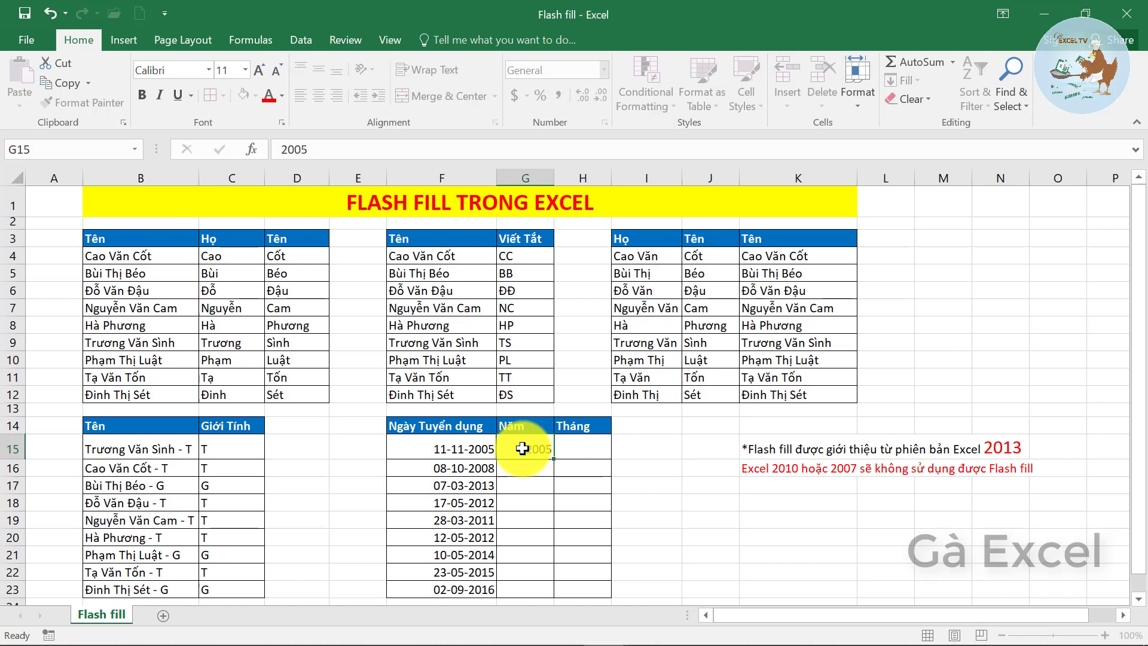
{"action": "key", "text": "Down"}
{"action": "key", "text": "ctrl+e"}
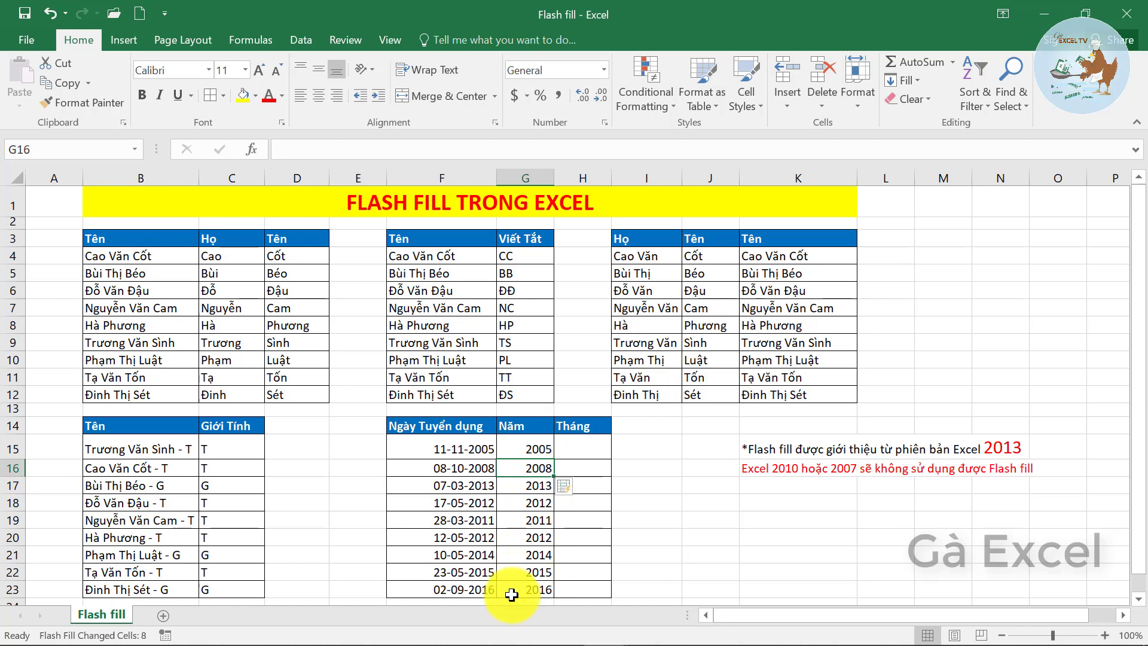
- Retype the last hire date in F23 as the text value '02-09-2018
{"action": "left_click", "coordinate": [458, 588]}
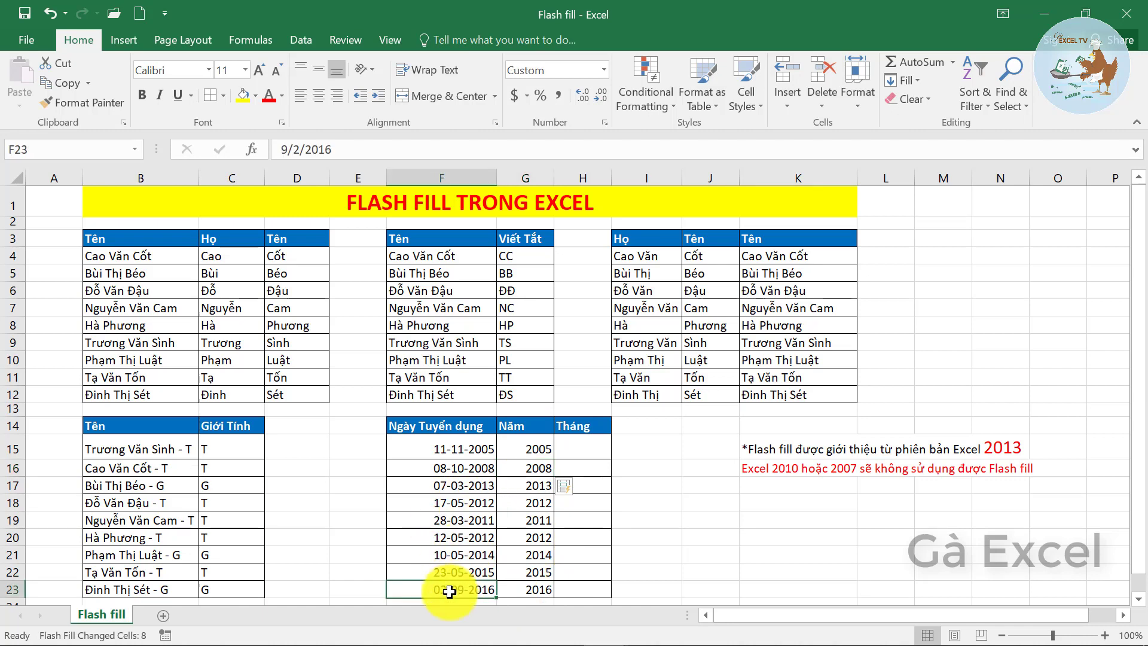
{"action": "type", "text": "'02-09-20"}
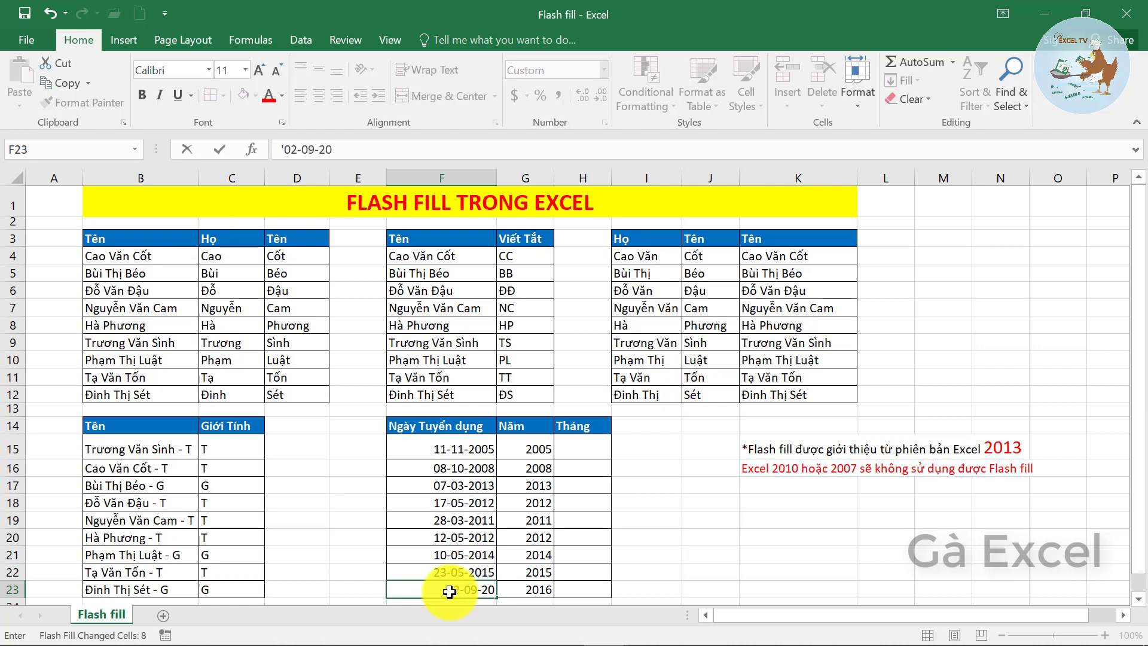
{"action": "type", "text": "18"}
{"action": "key", "text": "Return"}
{"action": "key", "text": "Up"}
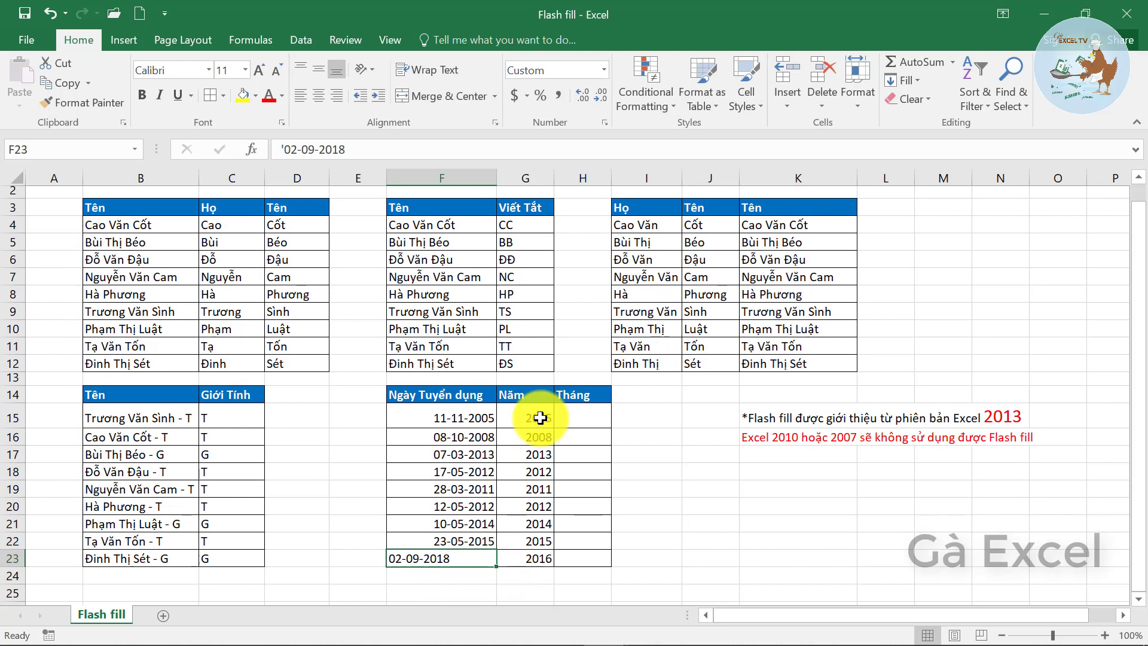
- Rerun Flash Fill from G15 so the last row's year becomes 2018
{"action": "left_click_drag", "start_coordinate": [540, 435], "coordinate": [536, 556]}
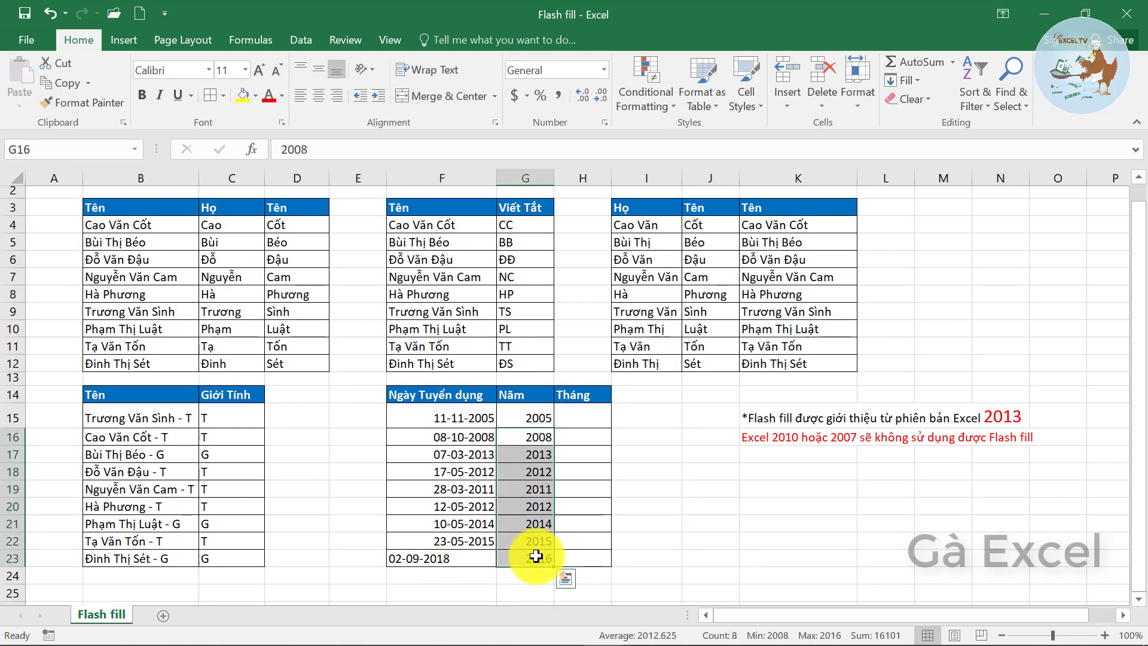
{"action": "left_click", "coordinate": [530, 418]}
{"action": "key", "text": "ctrl+e"}
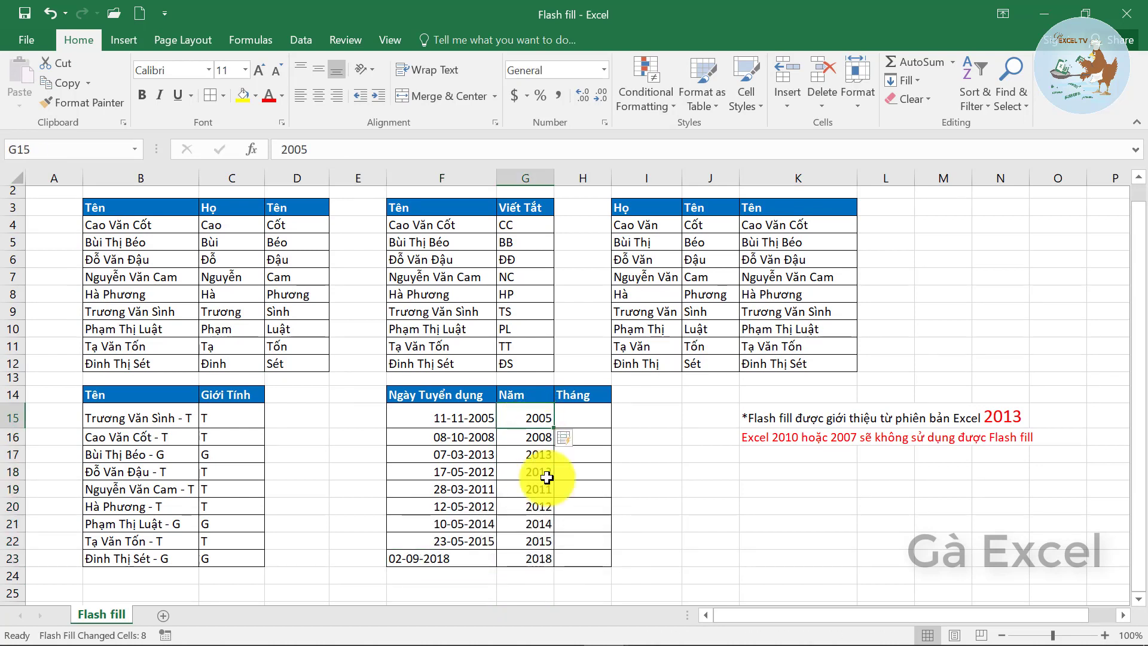
{"action": "left_click", "coordinate": [536, 558]}
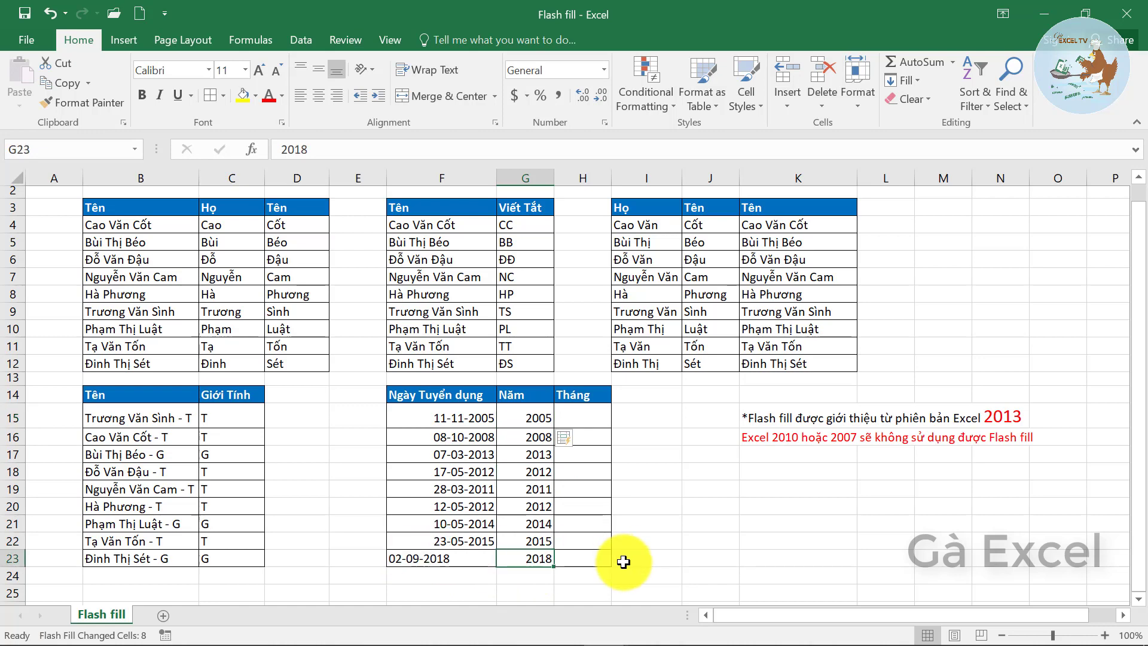
{"action": "left_click", "coordinate": [483, 539]}
{"action": "left_click", "coordinate": [642, 540]}
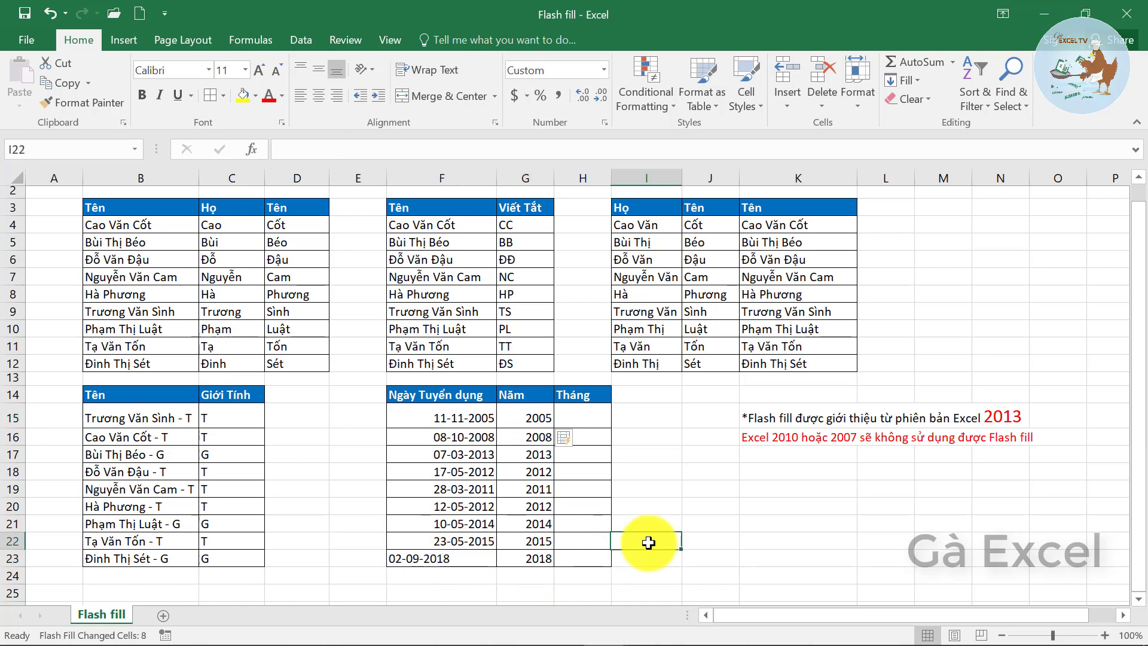
{"action": "type", "text": "=rig"}
{"action": "key", "text": "Tab"}
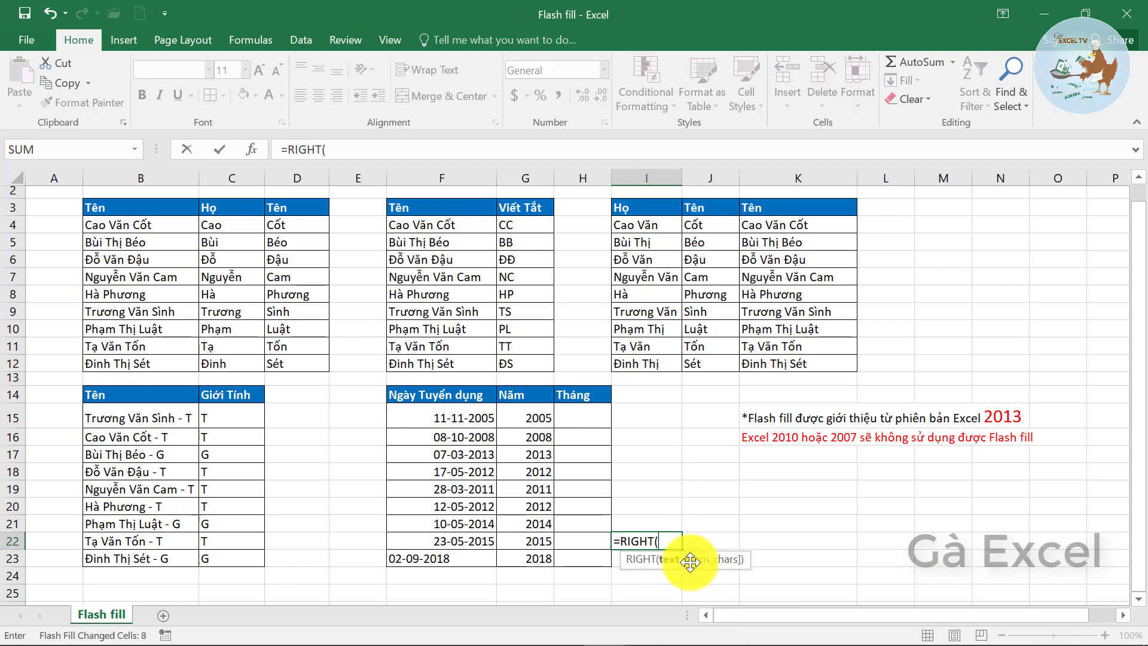
{"action": "left_click", "coordinate": [477, 541]}
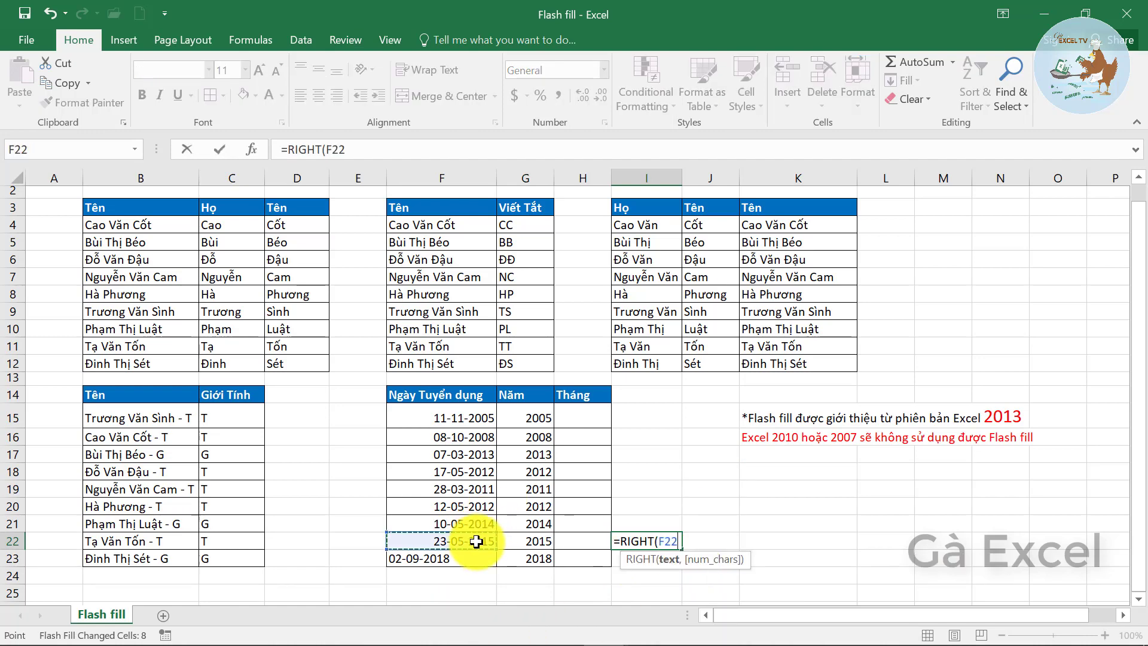
{"action": "type", "text": ",4"}
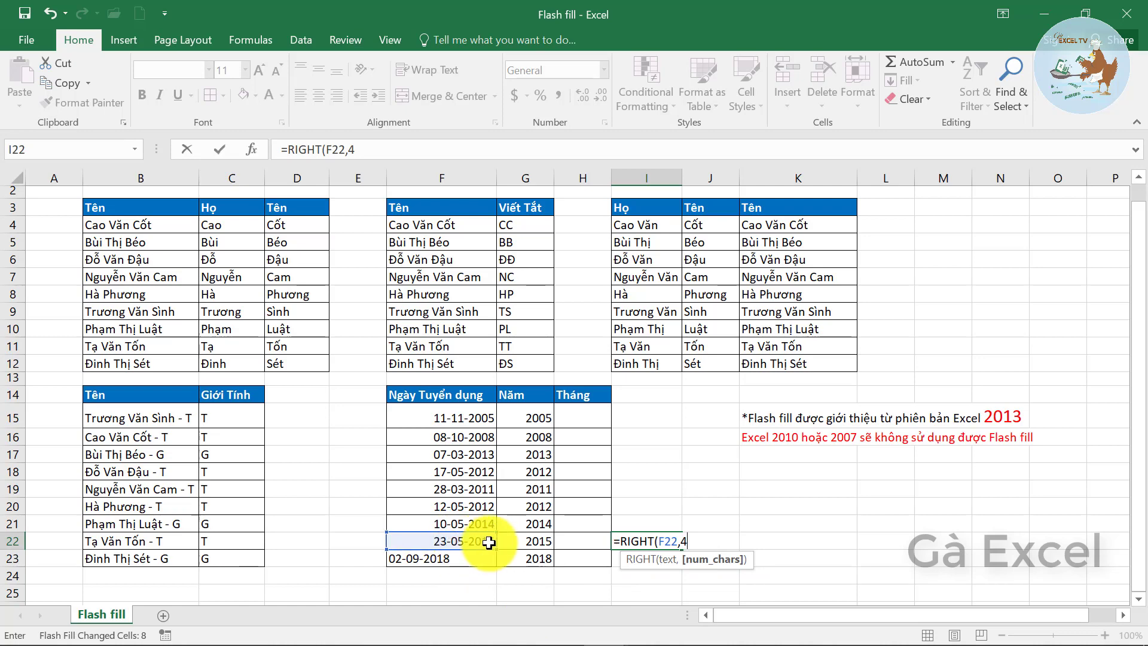
{"action": "key", "text": "ctrl+Return"}
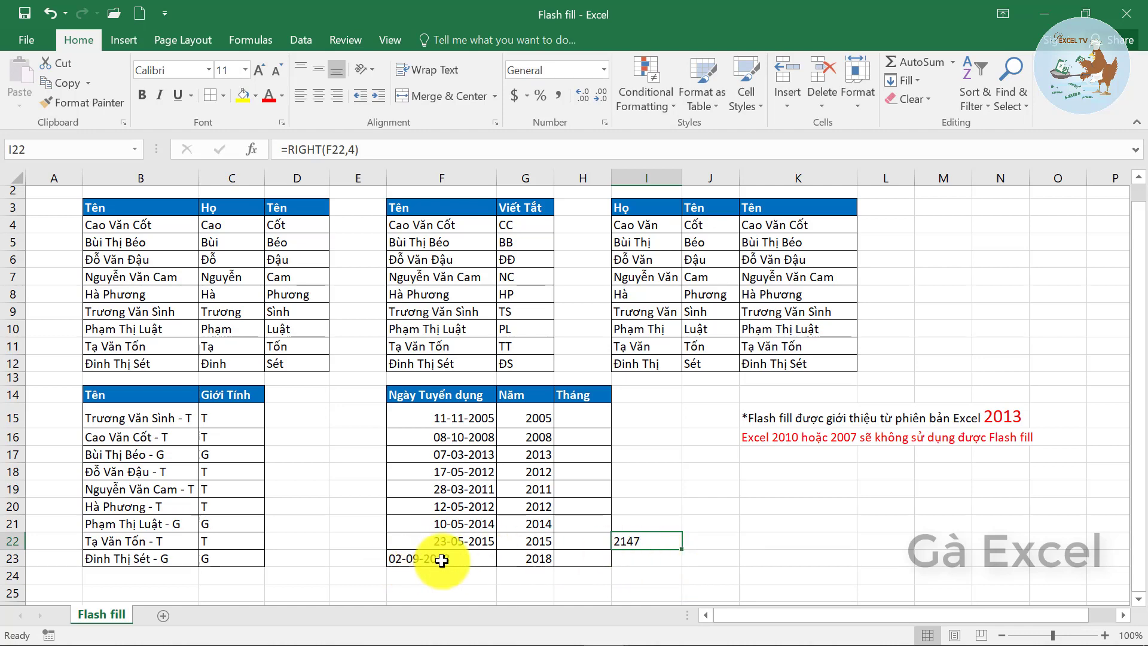
{"action": "left_click", "coordinate": [441, 560]}
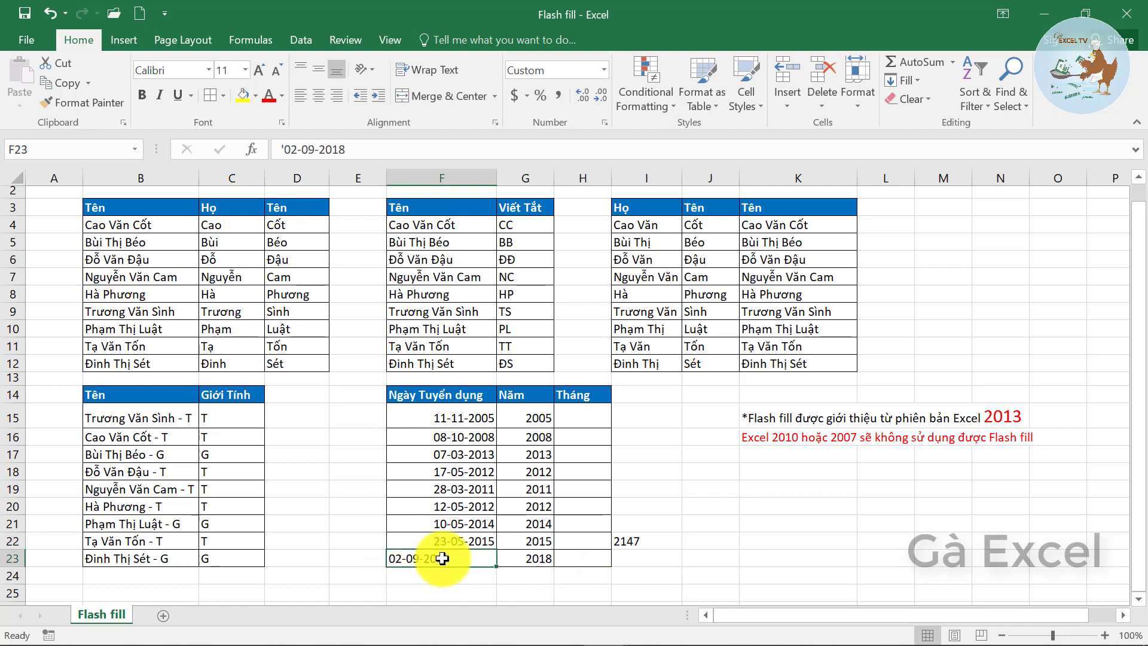
{"action": "left_click", "coordinate": [663, 544]}
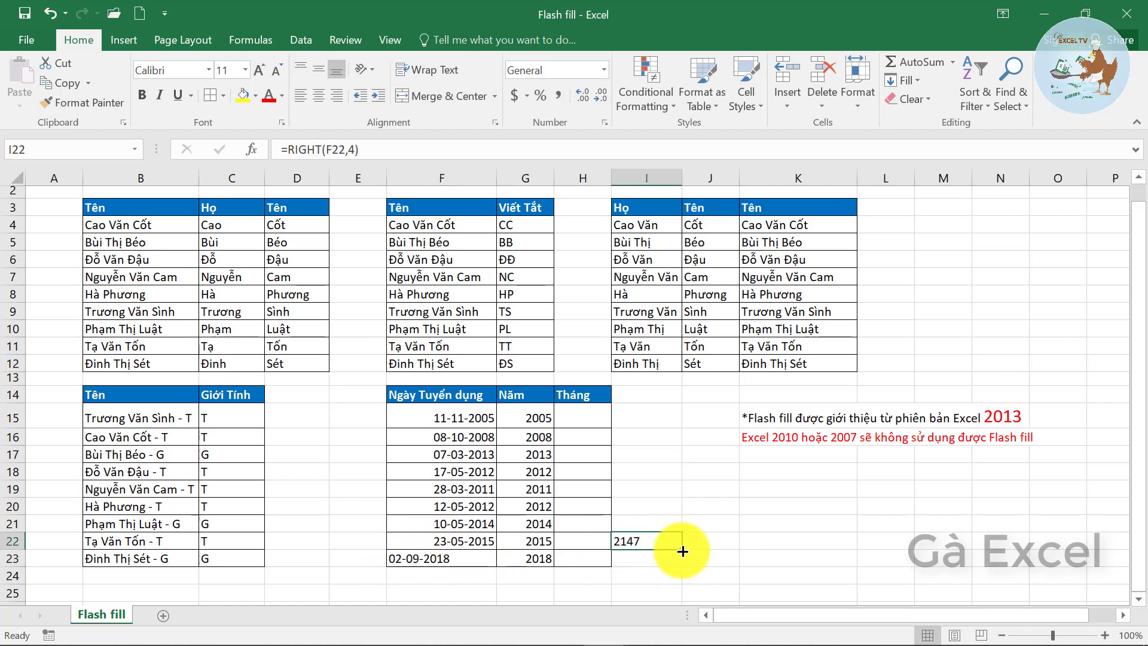
{"action": "left_click_drag", "start_coordinate": [683, 551], "coordinate": [671, 560]}
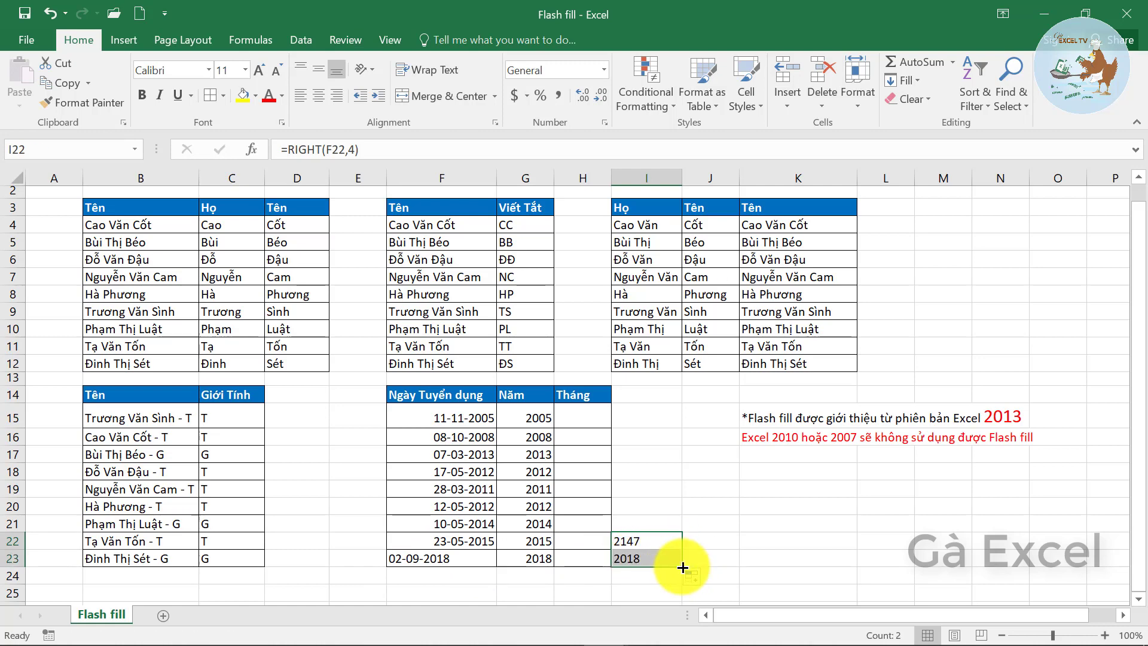
{"action": "mouse_move", "coordinate": [681, 566]}
{"action": "left_mouse_down"}
{"action": "mouse_move", "coordinate": [670, 409]}
{"action": "mouse_move", "coordinate": [654, 559]}
{"action": "left_mouse_up"}
{"action": "left_click", "coordinate": [642, 415]}
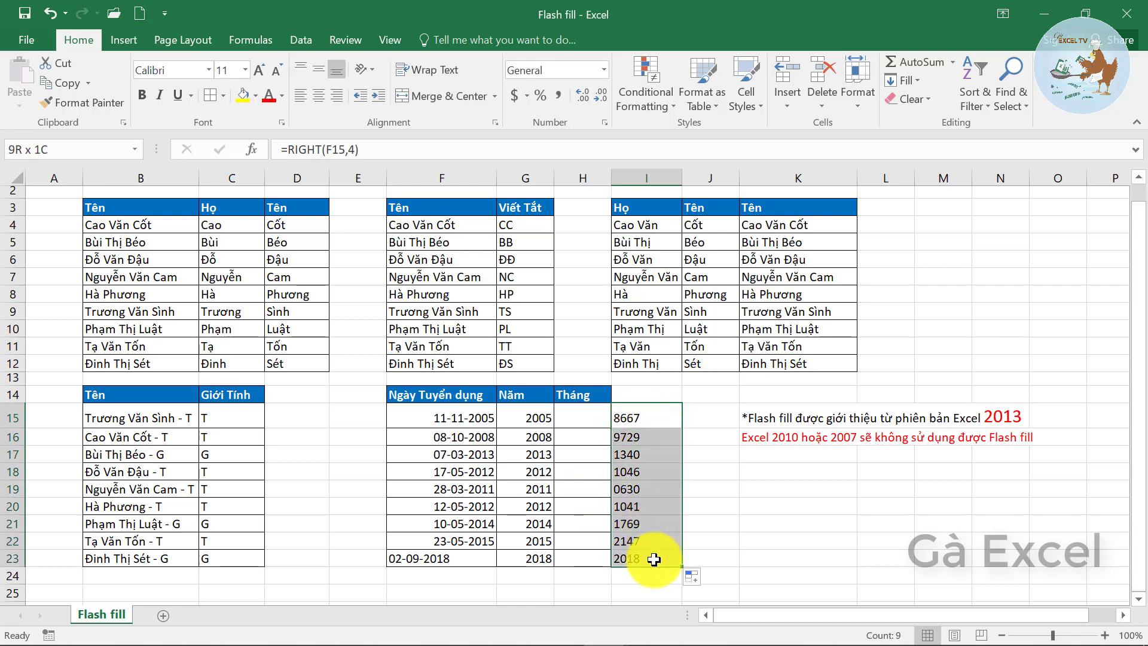
{"action": "key", "text": "Delete"}
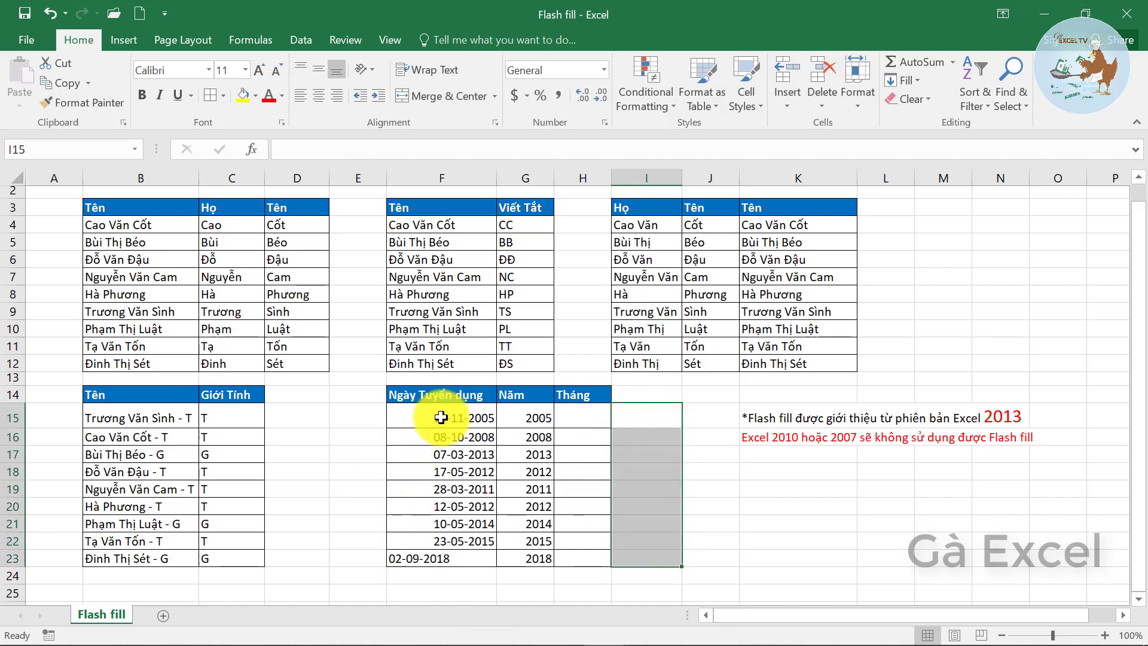
{"action": "left_click", "coordinate": [442, 417]}
- Enter 11 in H15 and Flash Fill the Tháng column down to H23
{"action": "double_click", "coordinate": [441, 556]}
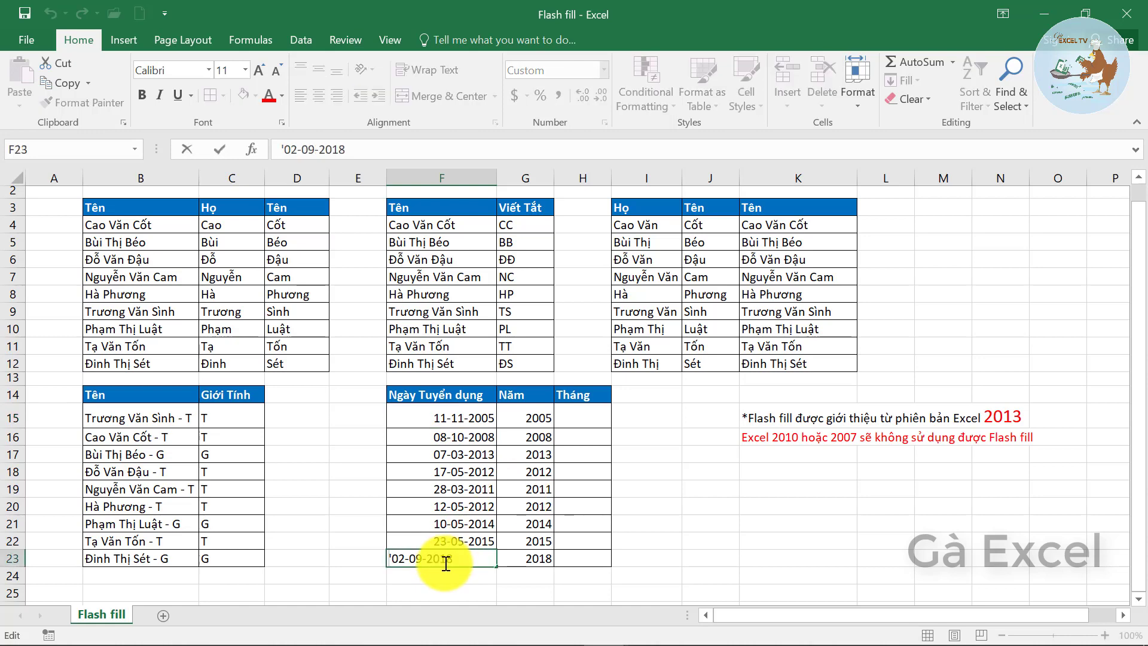
{"action": "left_click", "coordinate": [582, 416]}
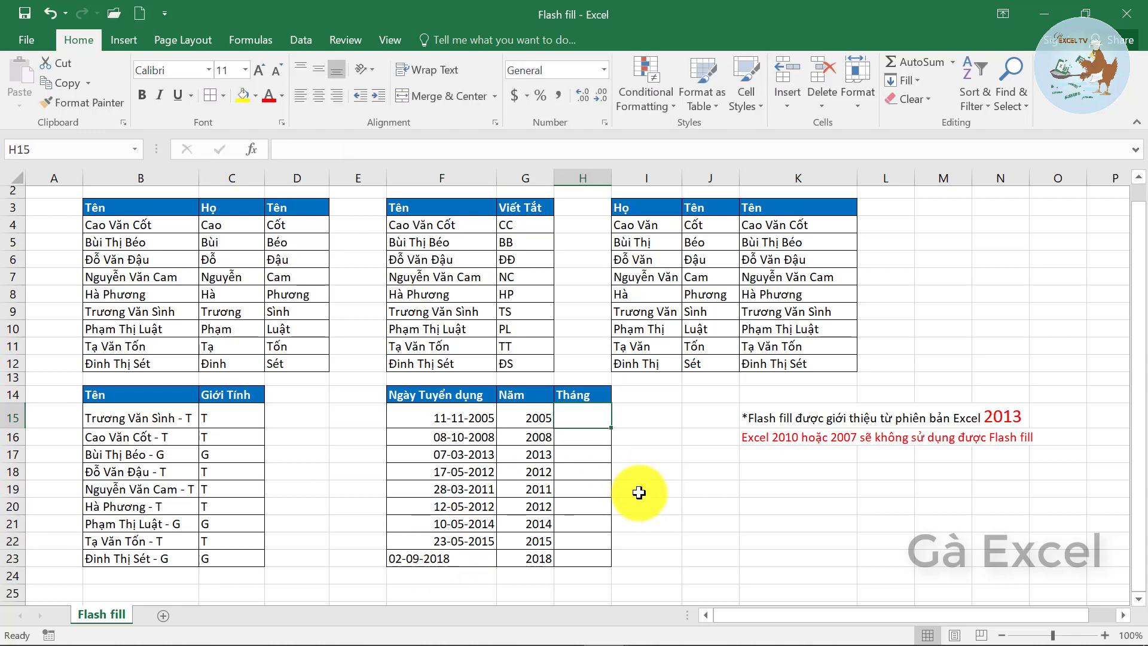
{"action": "type", "text": "11"}
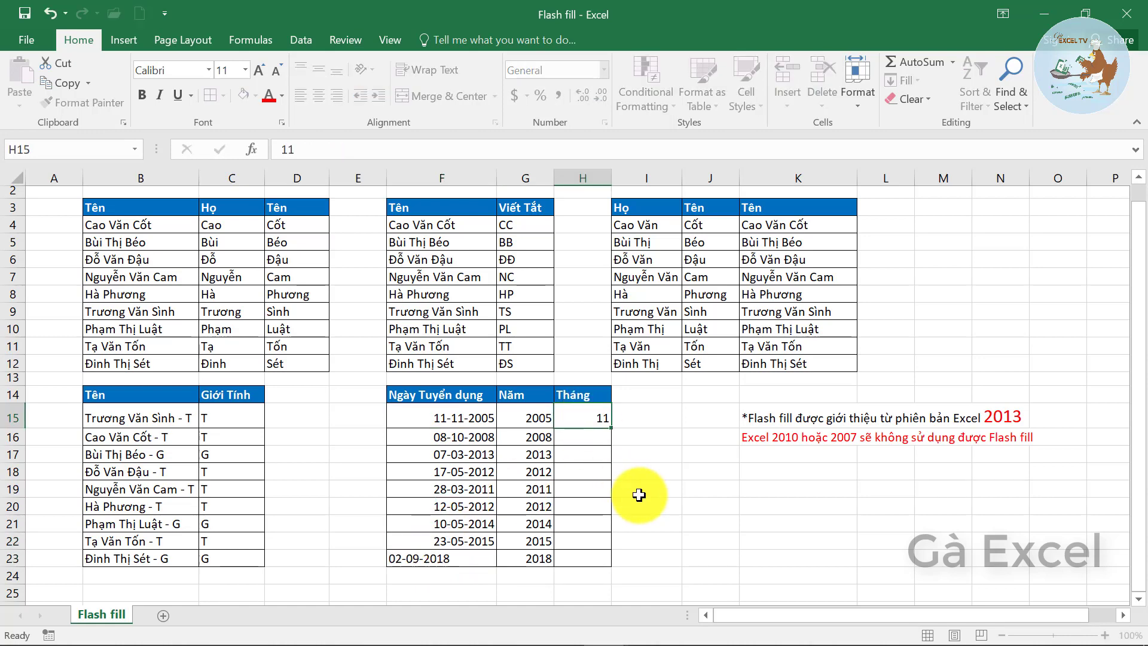
{"action": "key", "text": "Return"}
{"action": "key", "text": "ctrl+e"}
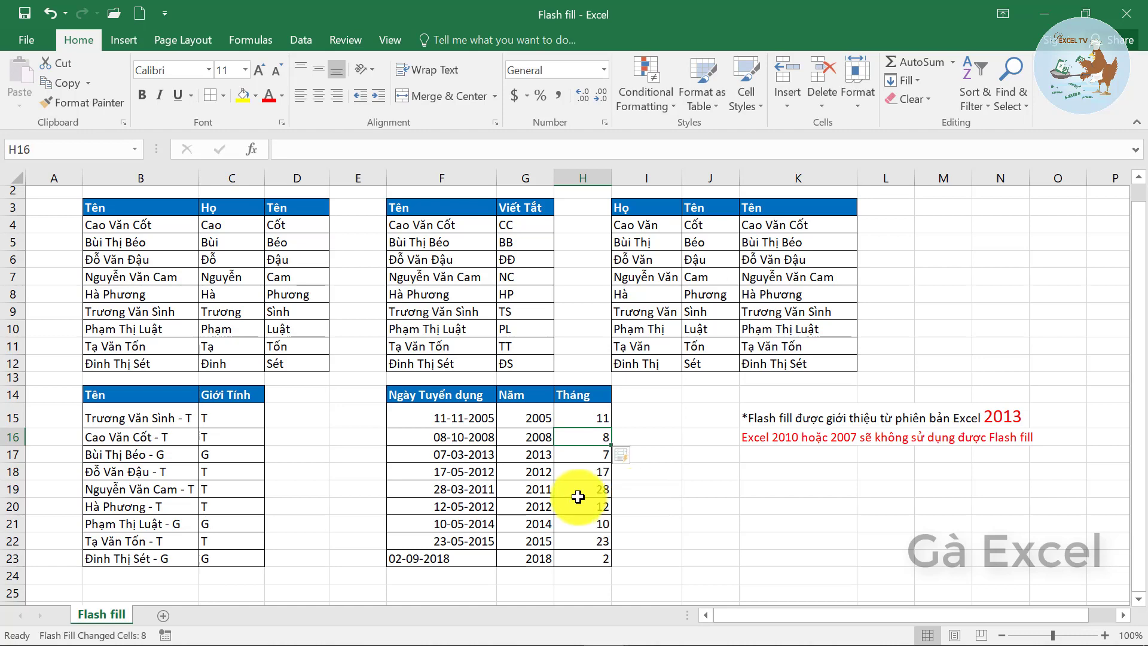
{"action": "left_click", "coordinate": [459, 423]}
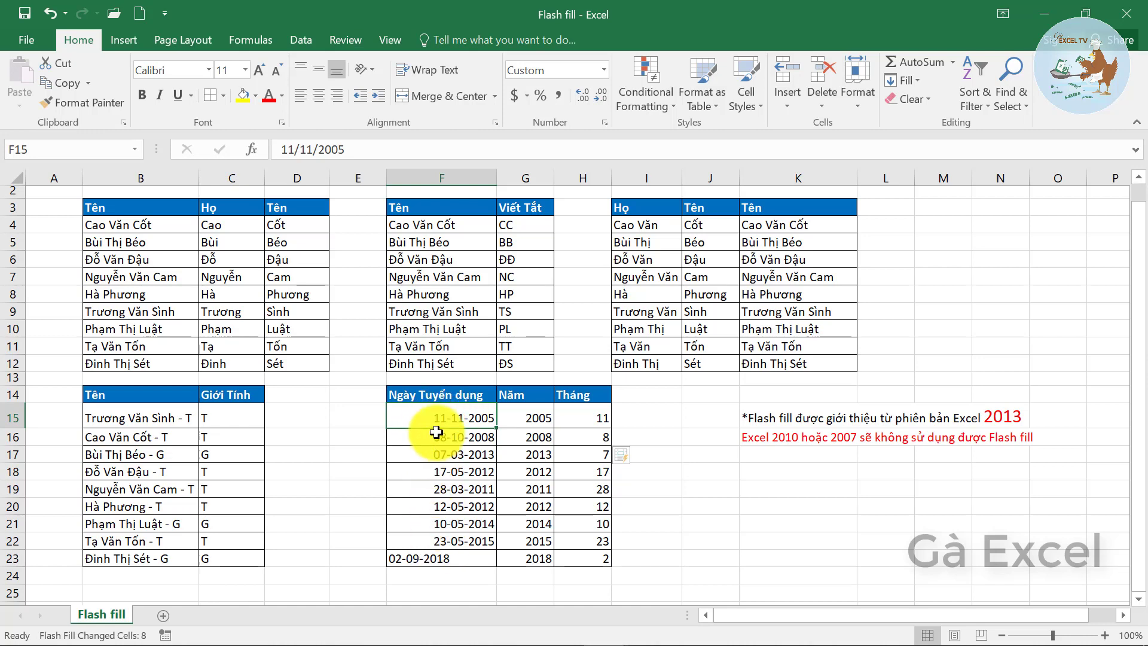
- Correct H16 to 10 so the months refill as 11, 10, 3, 5, 3, 5, 5, 5, 9
{"action": "left_click", "coordinate": [597, 415]}
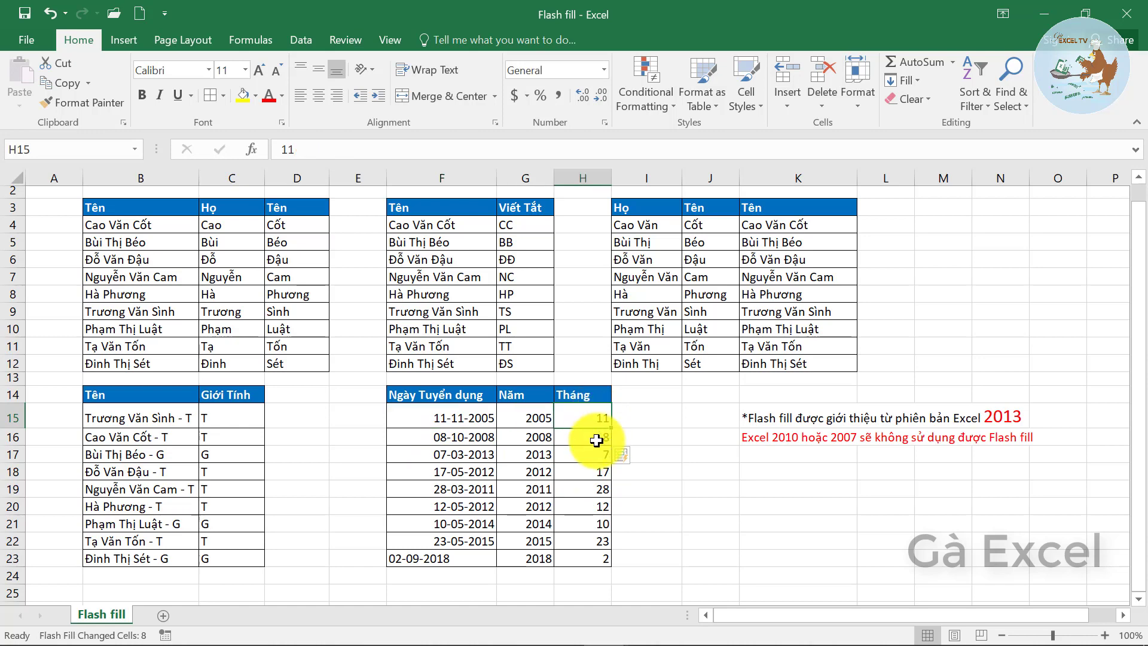
{"action": "left_click", "coordinate": [597, 441]}
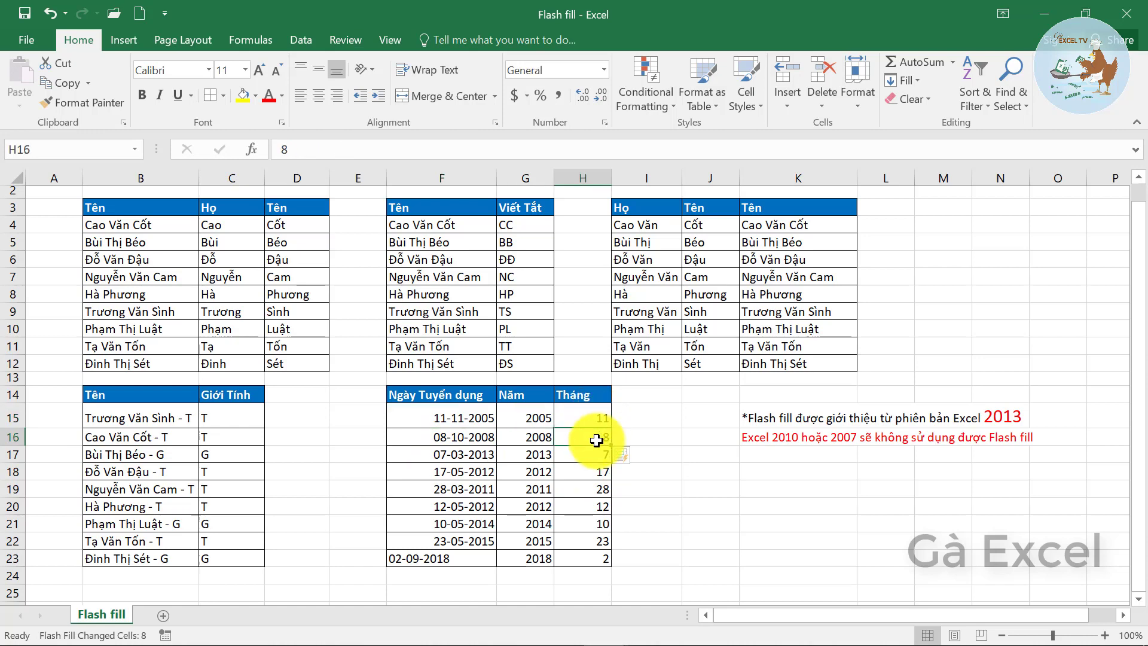
{"action": "type", "text": "10"}
{"action": "key", "text": "Return"}
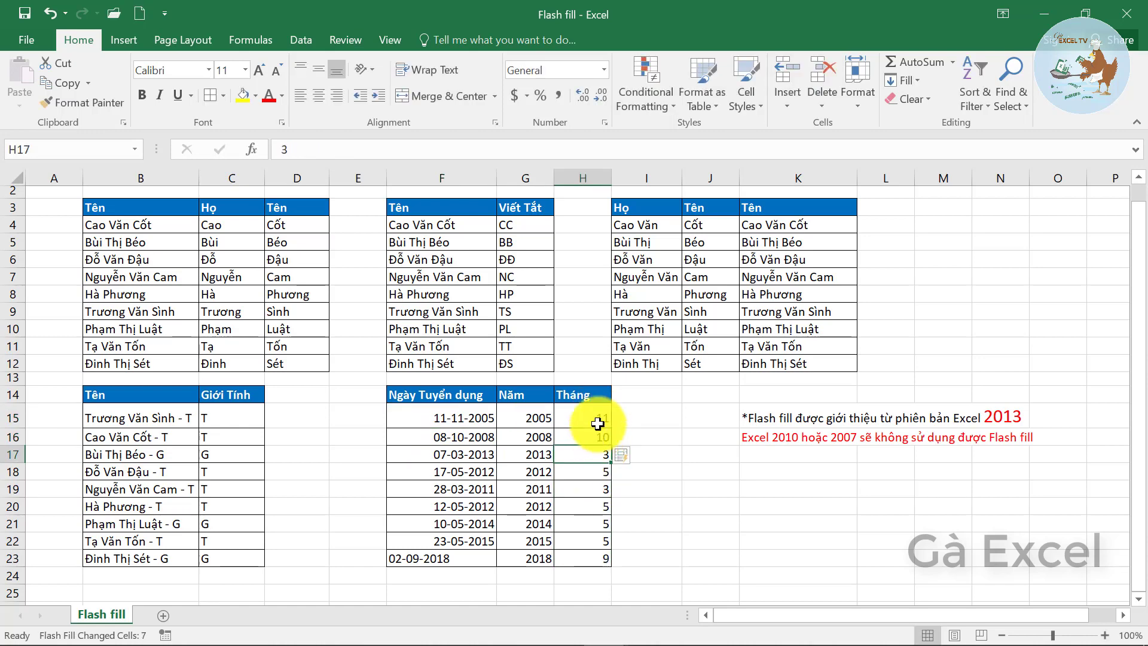
{"action": "left_click", "coordinate": [590, 557]}
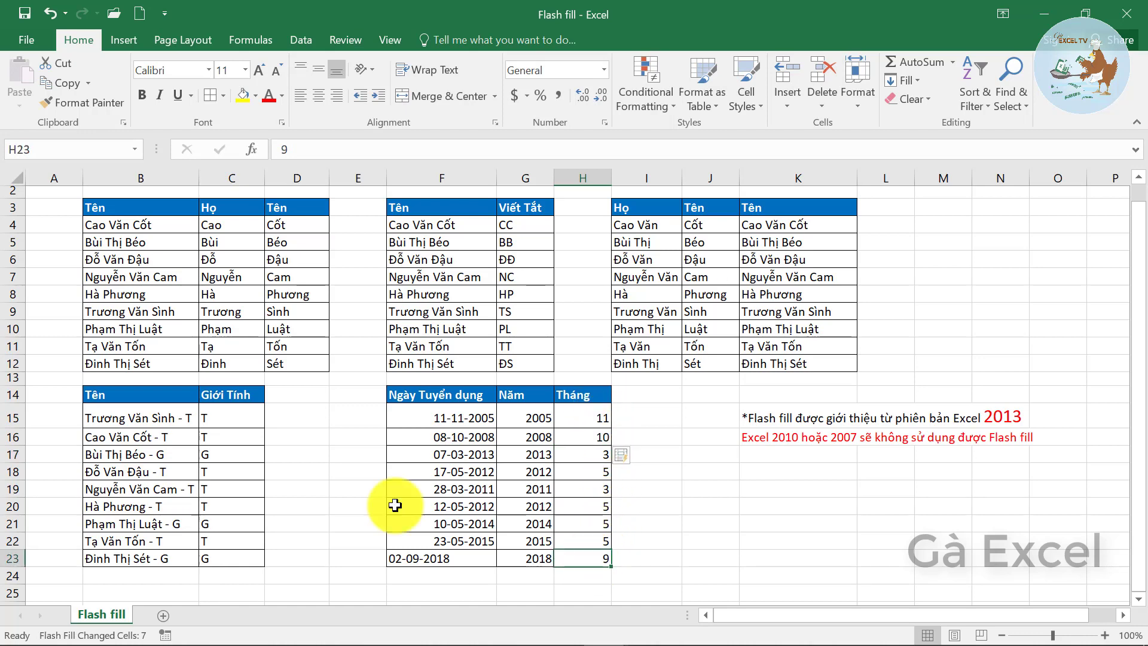